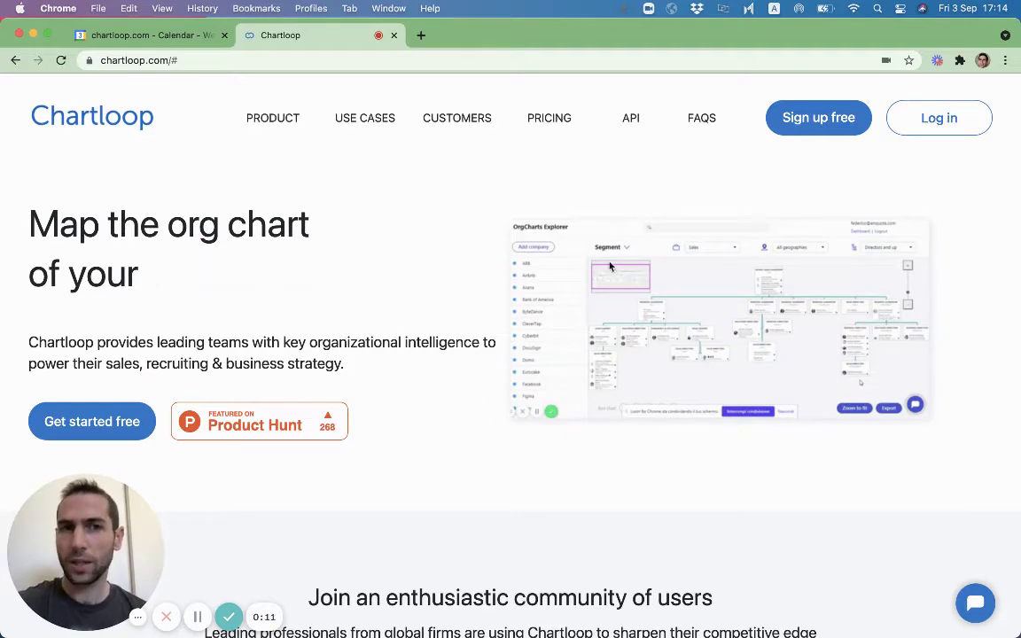
Log in to the Chartloop account with the prefilled credentials
scroll(687, 319, down, 3)
scroll(687, 320, up, 3)
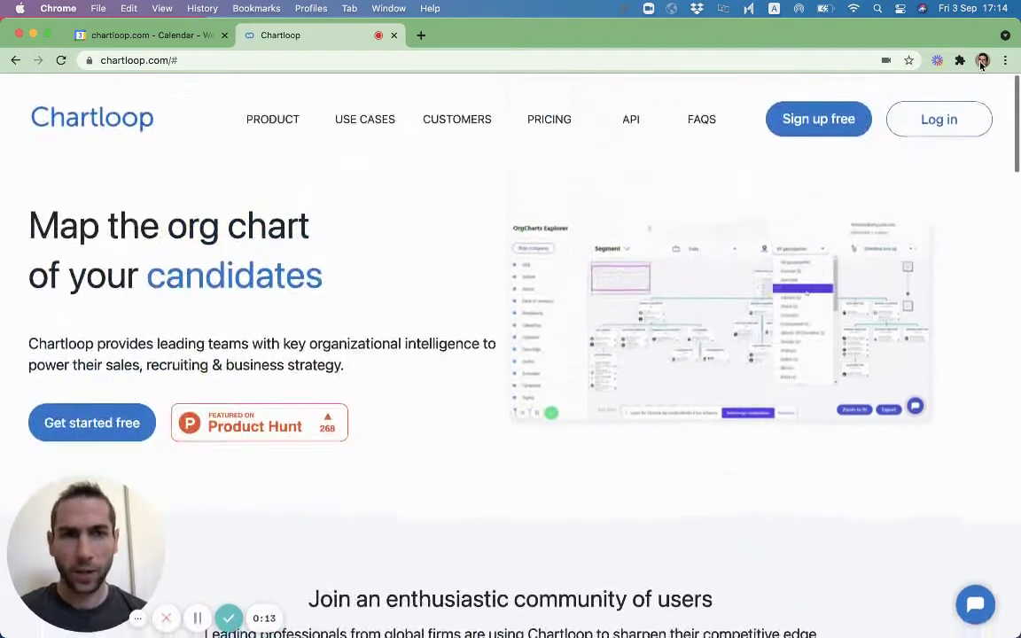
click(966, 121)
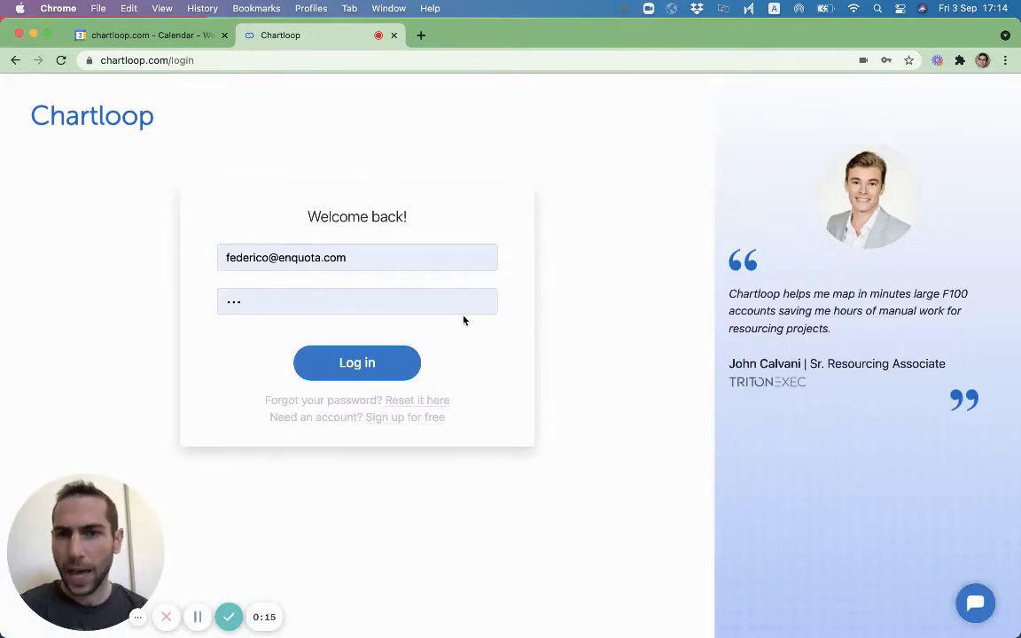
click(389, 362)
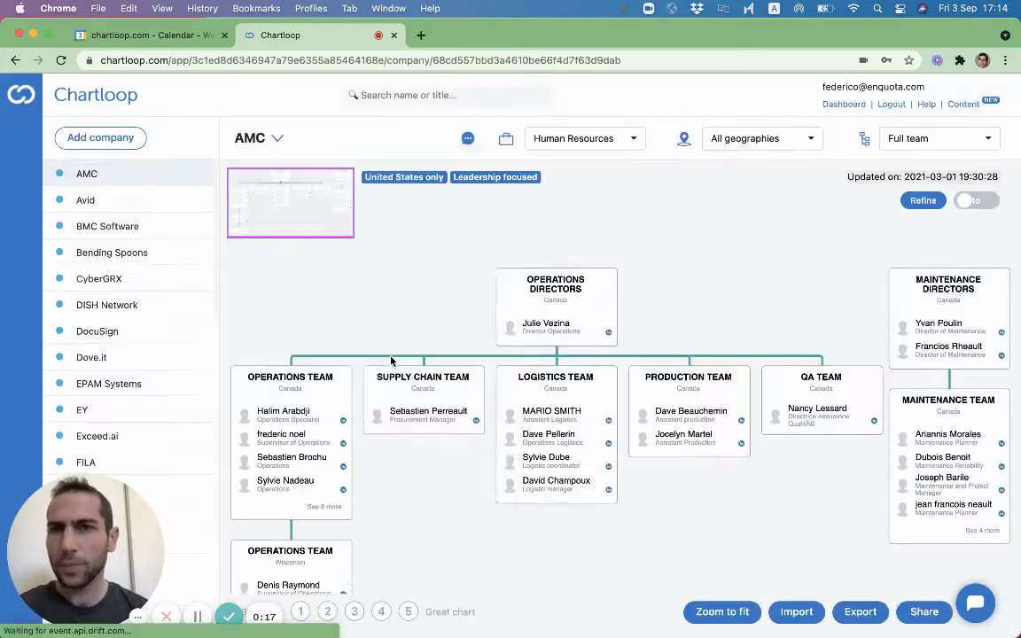
Start adding a new company and enter nike.com as its website
scroll(142, 188, down, 10)
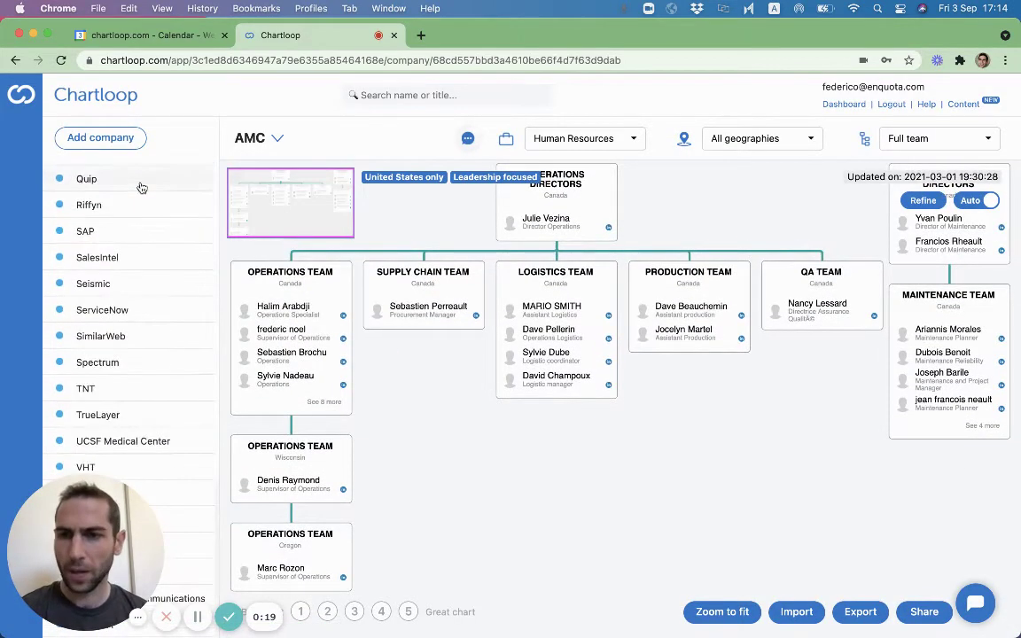
click(107, 135)
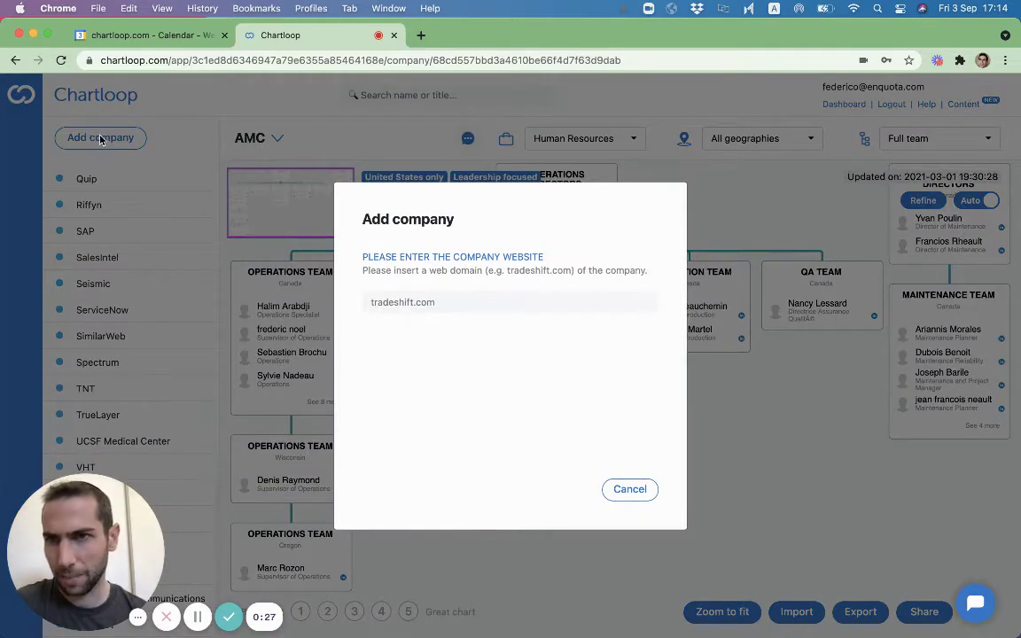
click(409, 301)
text(nike)
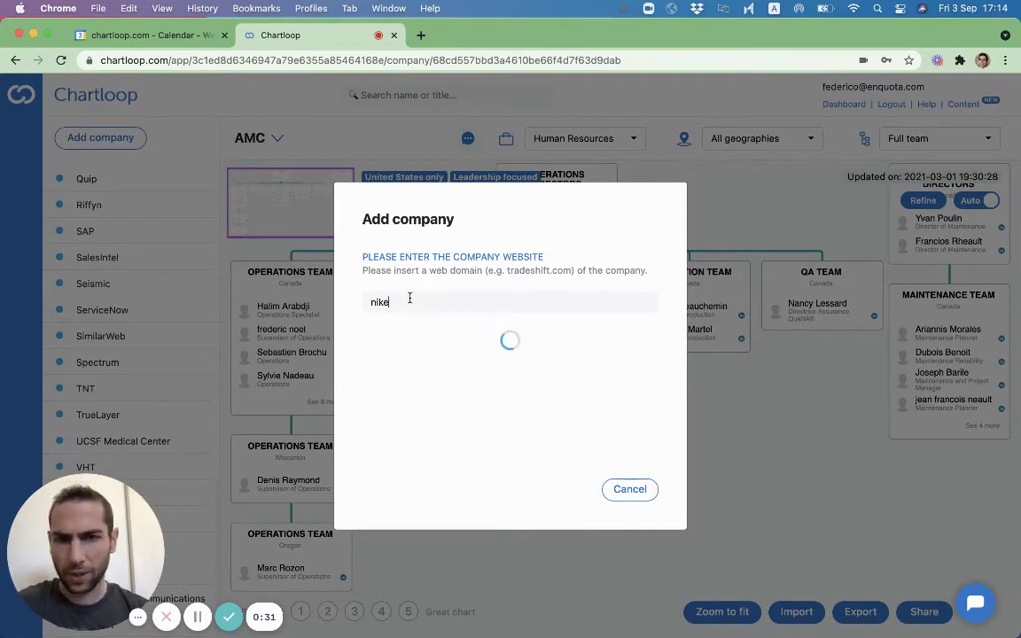
text(.com)
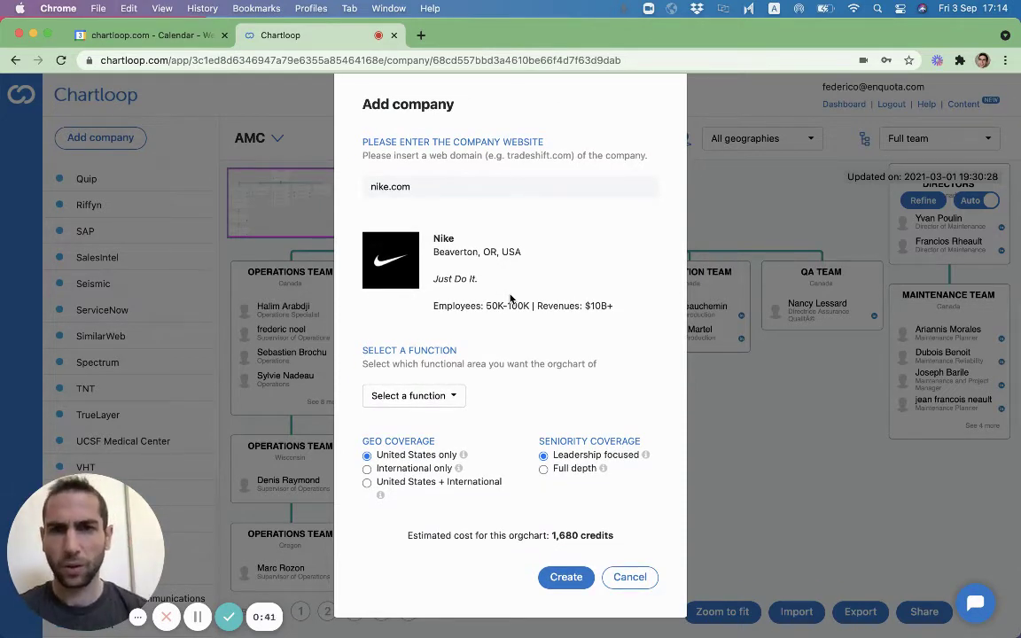
Create Nike's org chart for the Marketing function with United States only geo coverage and Full depth seniority coverage
click(455, 399)
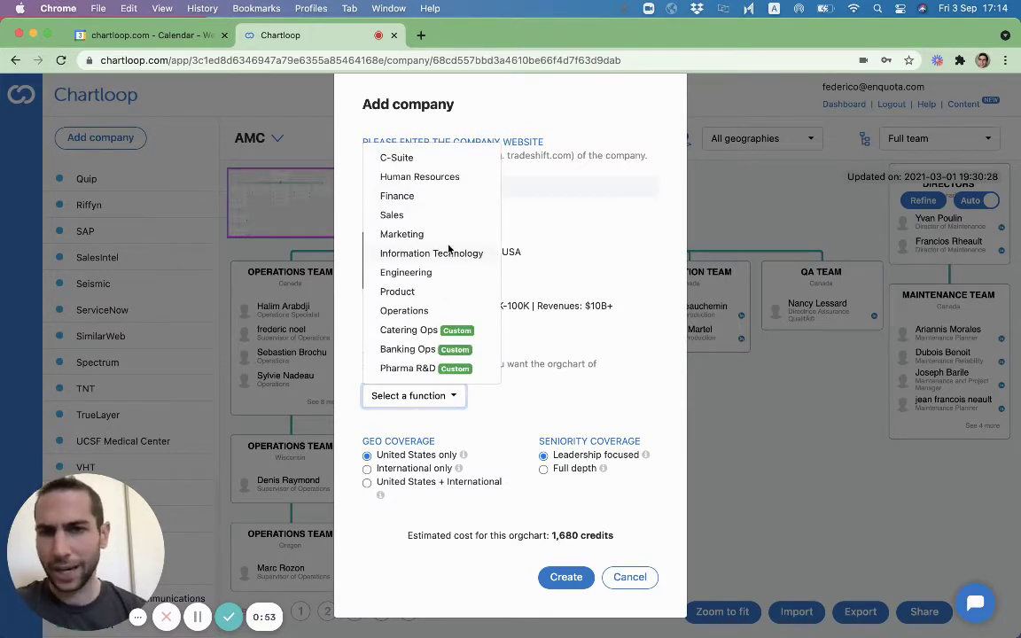
click(382, 234)
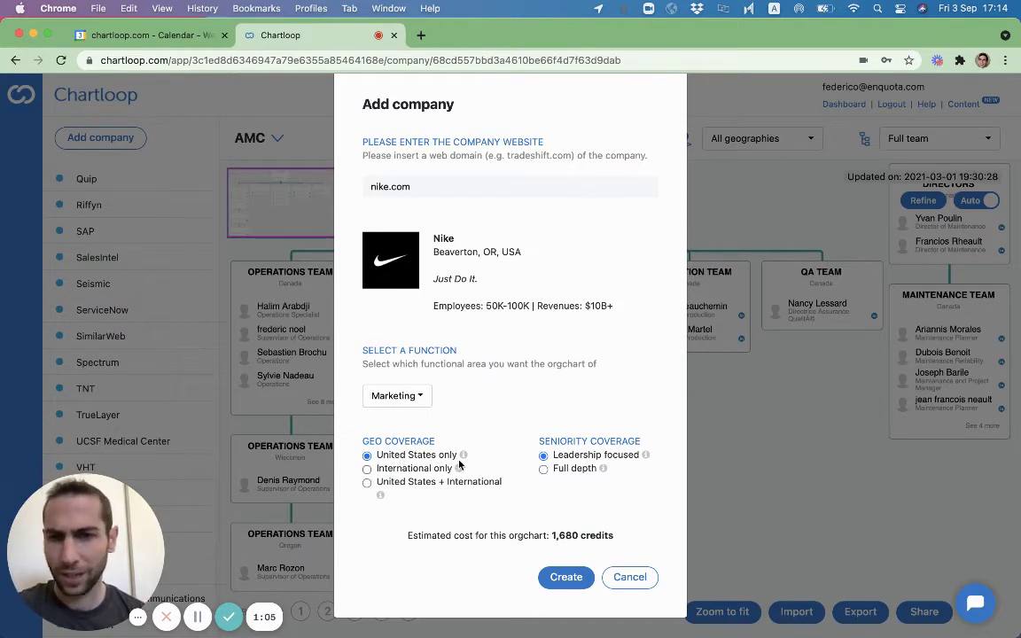
mouse_move(464, 458)
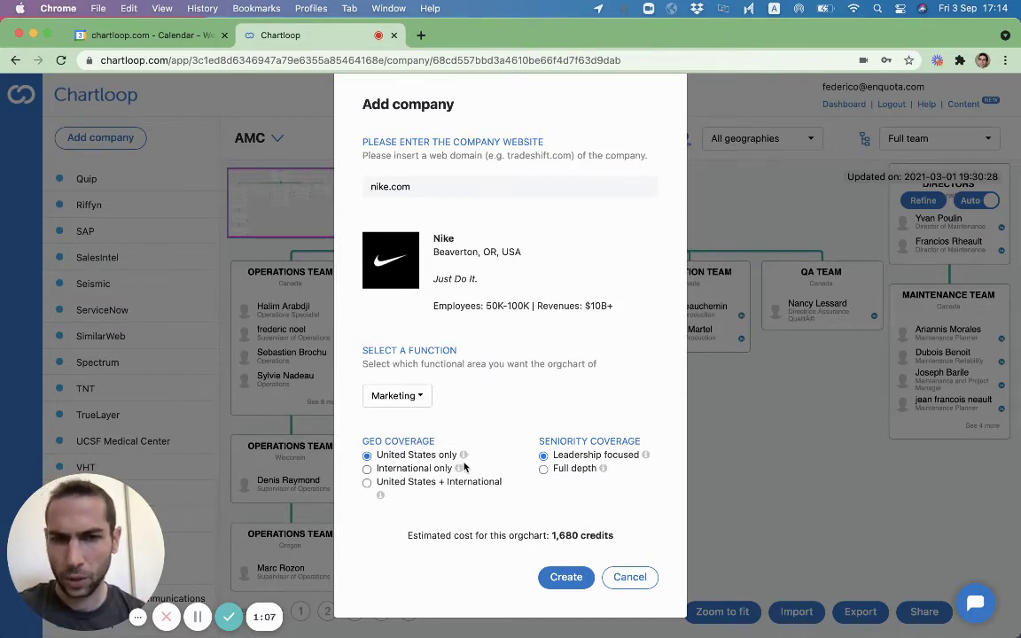
click(543, 470)
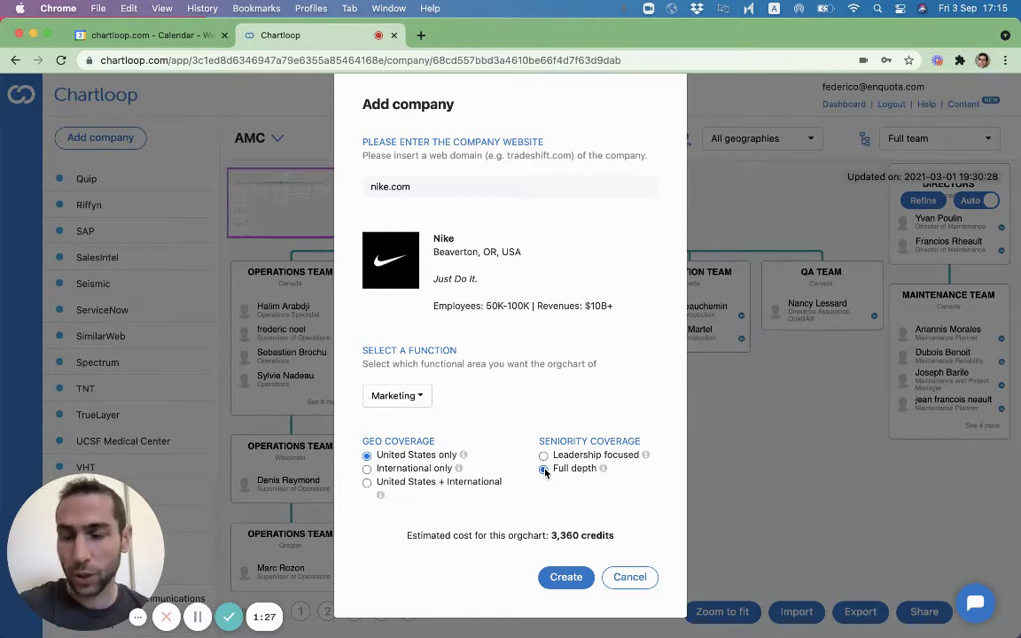
click(544, 470)
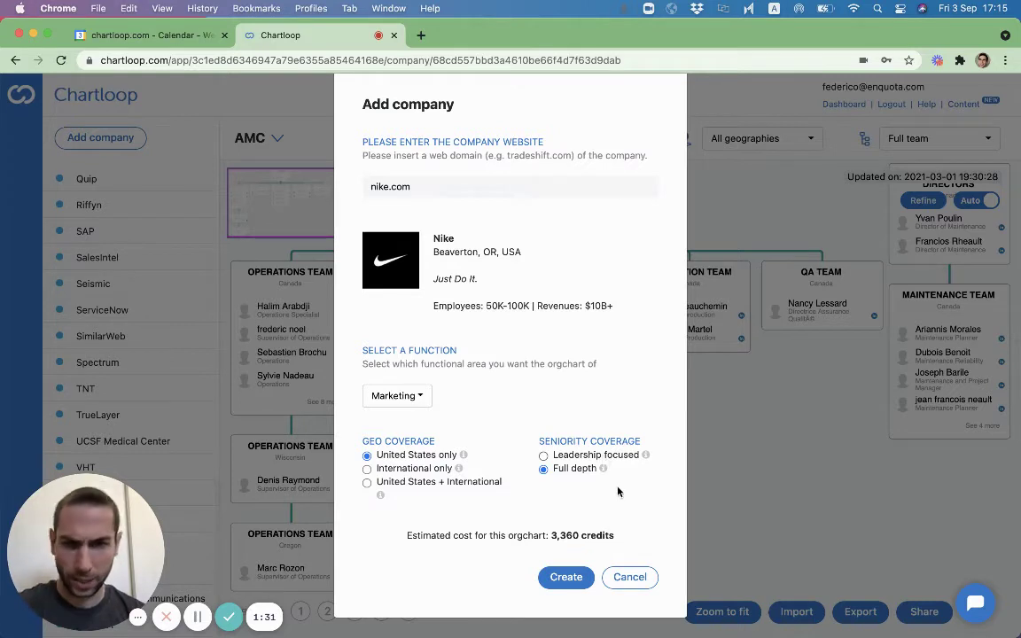
click(368, 469)
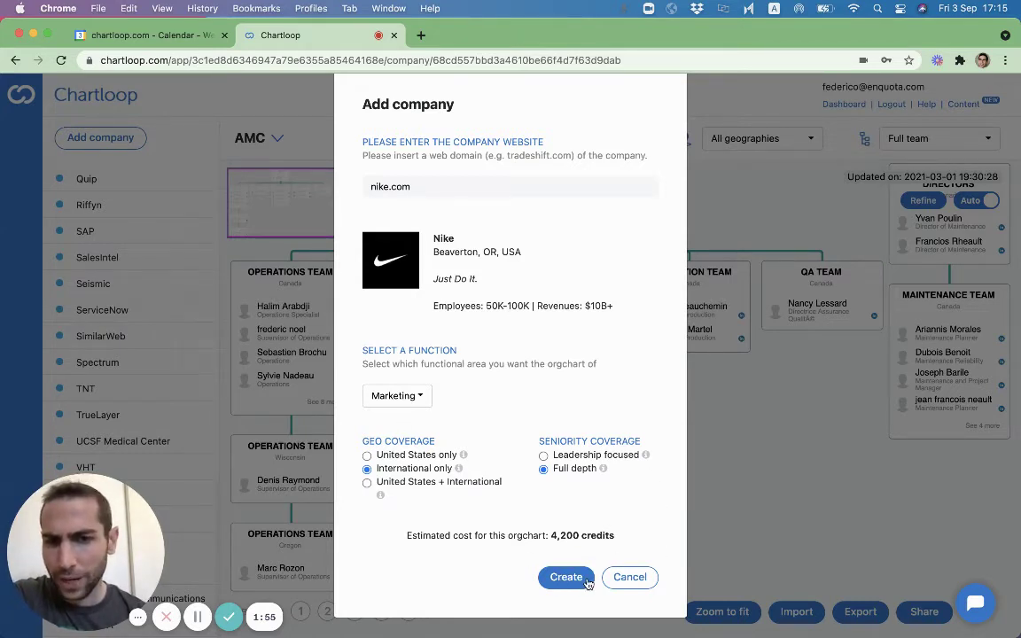
click(366, 455)
click(564, 577)
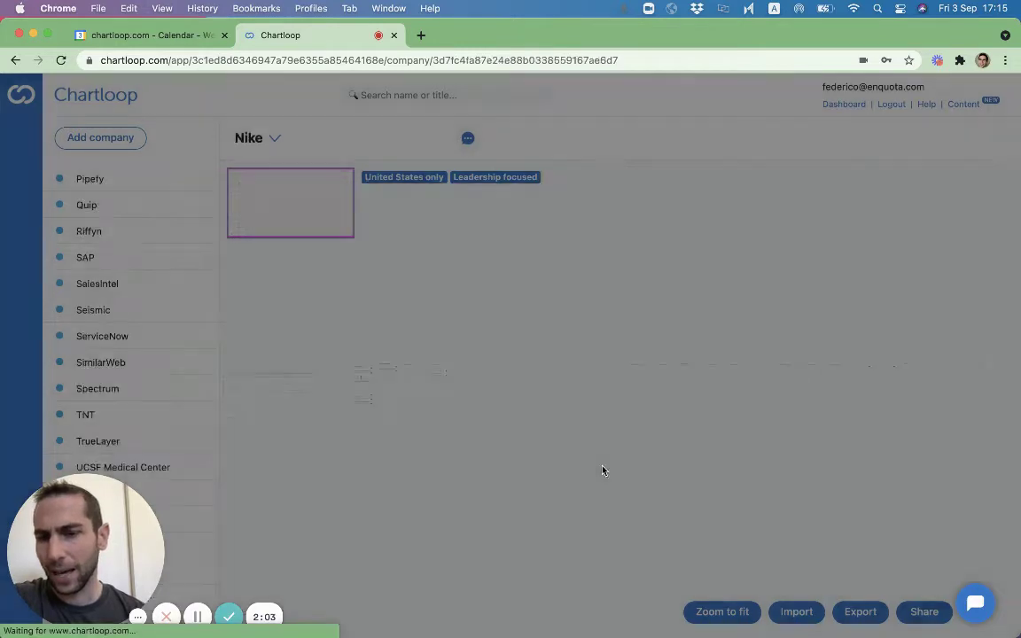
Open the BMC Software org chart from the list of companies
scroll(143, 233, up, 5)
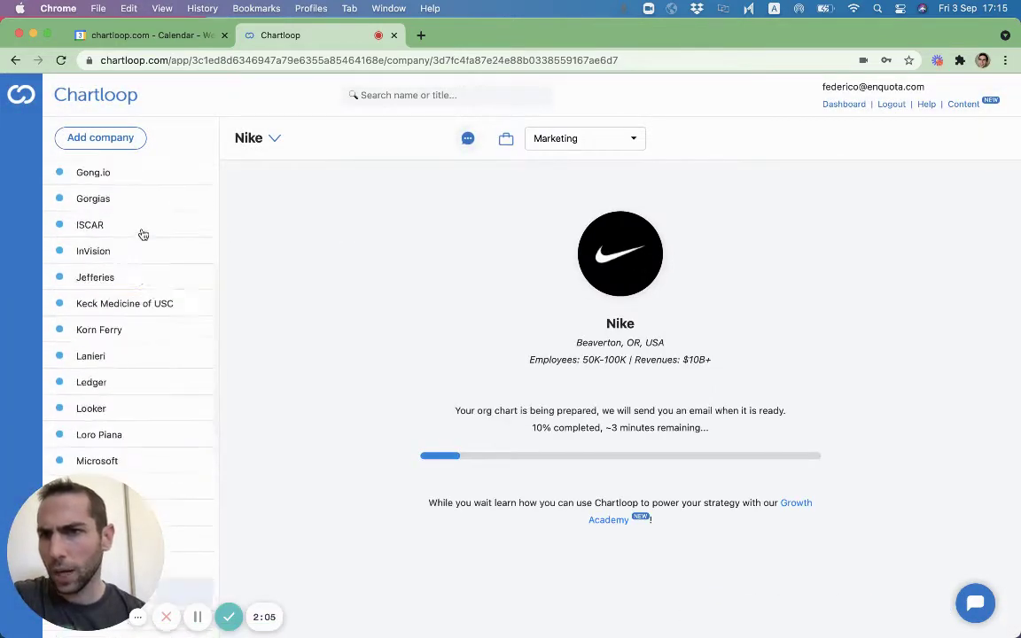
scroll(142, 234, up, 3)
click(143, 232)
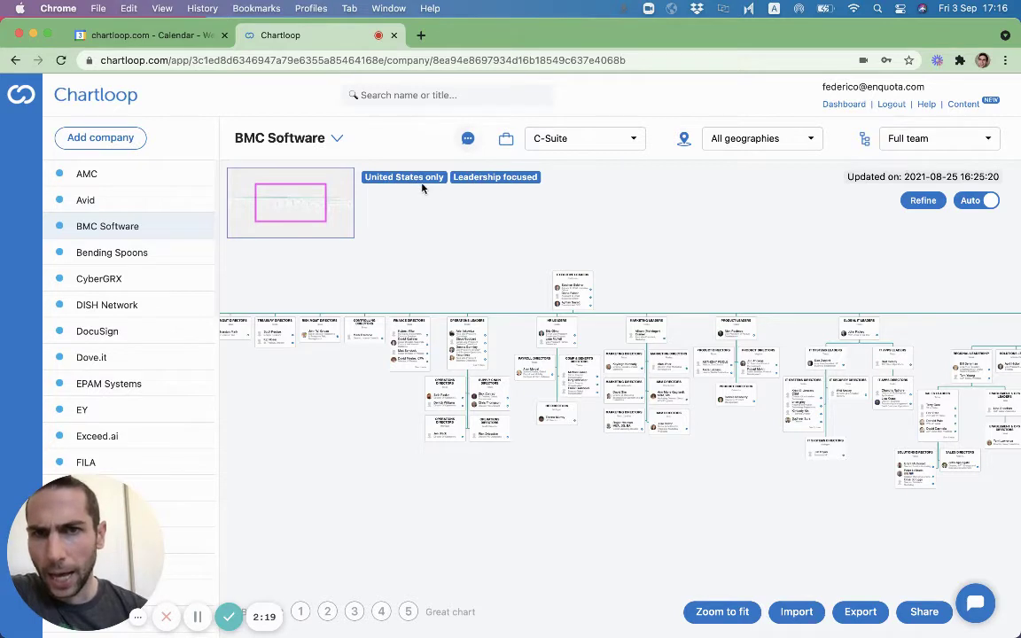
Review BMC Software's company details and full C-Suite function breakdown, and close the details
click(336, 139)
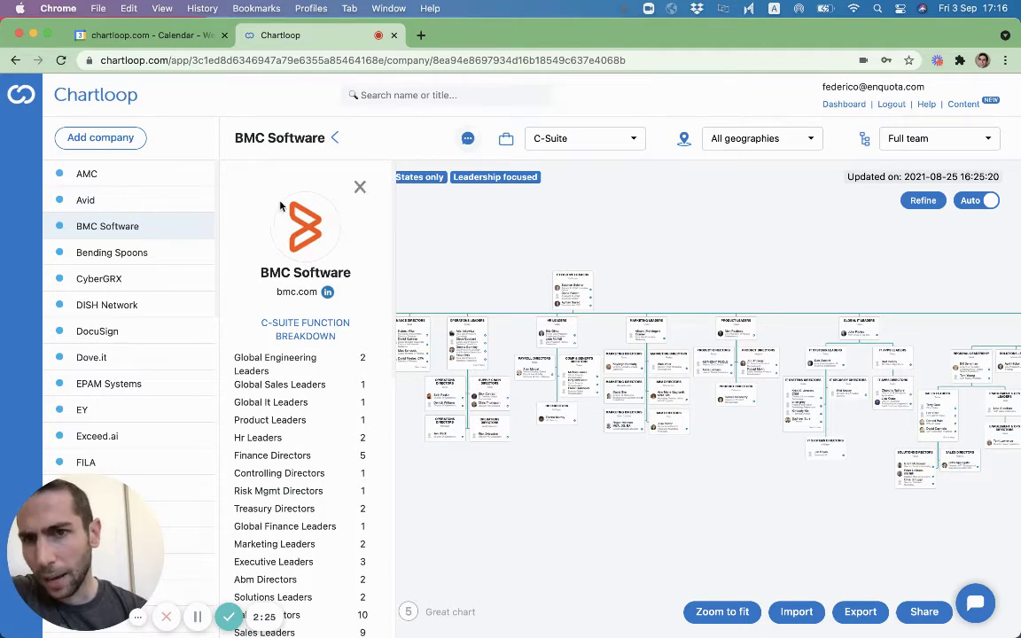
right_click(326, 296)
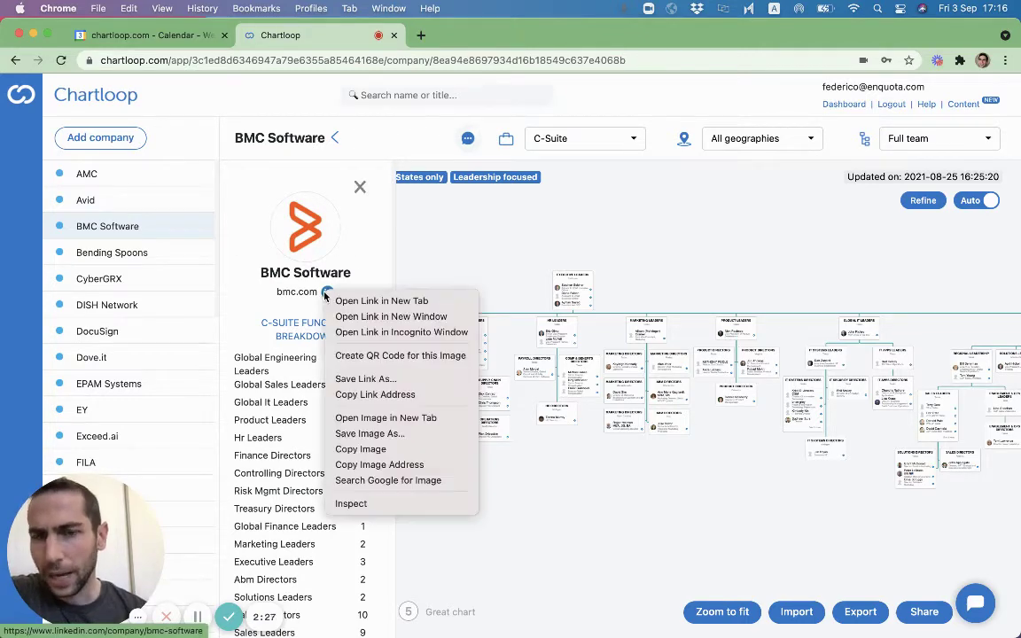
click(237, 324)
scroll(239, 324, down, 10)
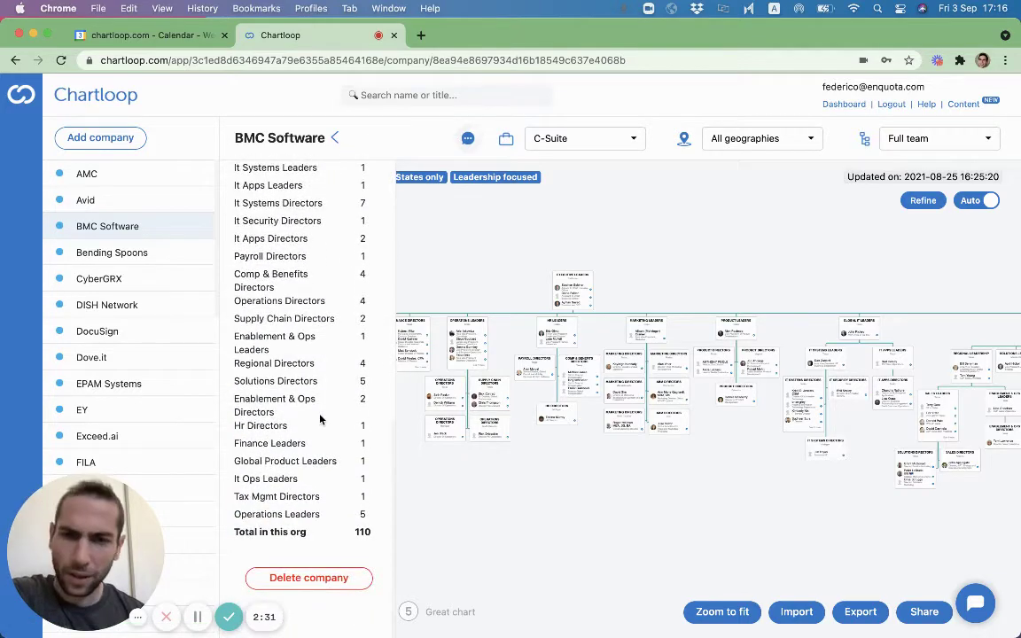
scroll(363, 418, up, 5)
scroll(363, 421, down, 5)
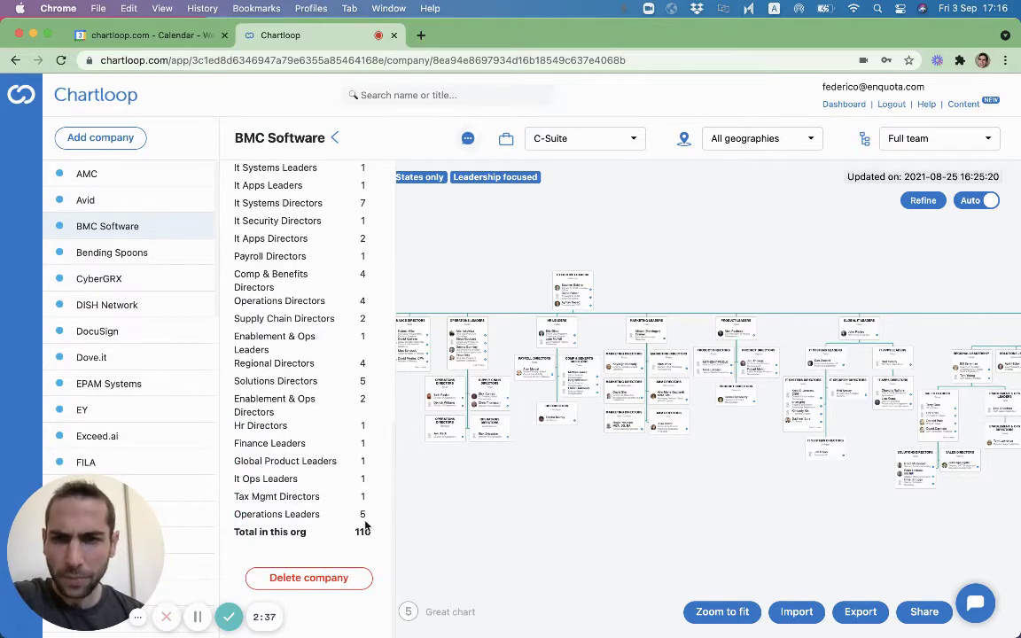
scroll(346, 530, up, 10)
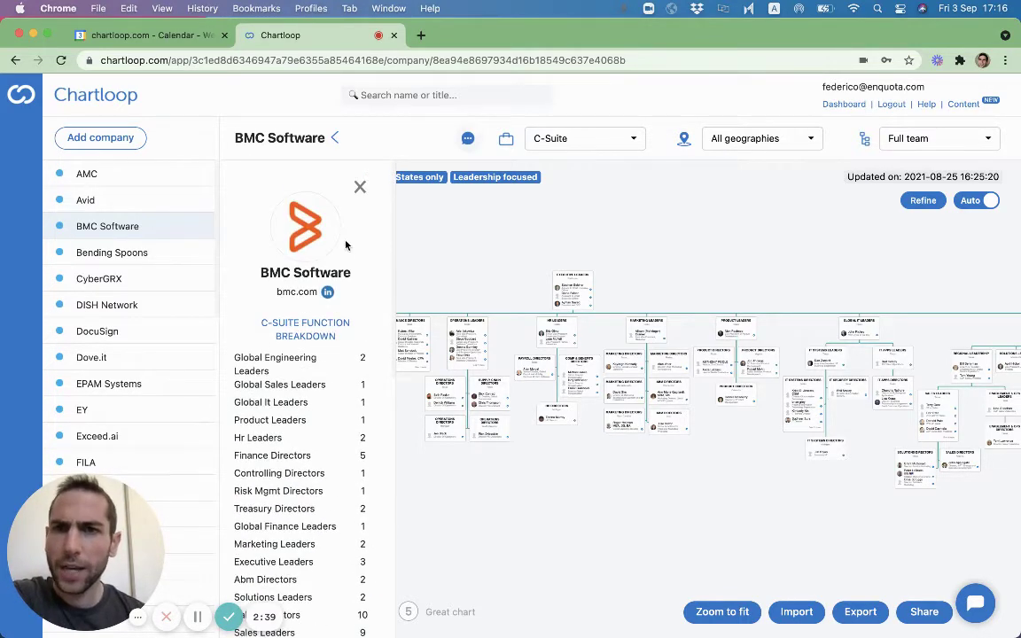
click(360, 190)
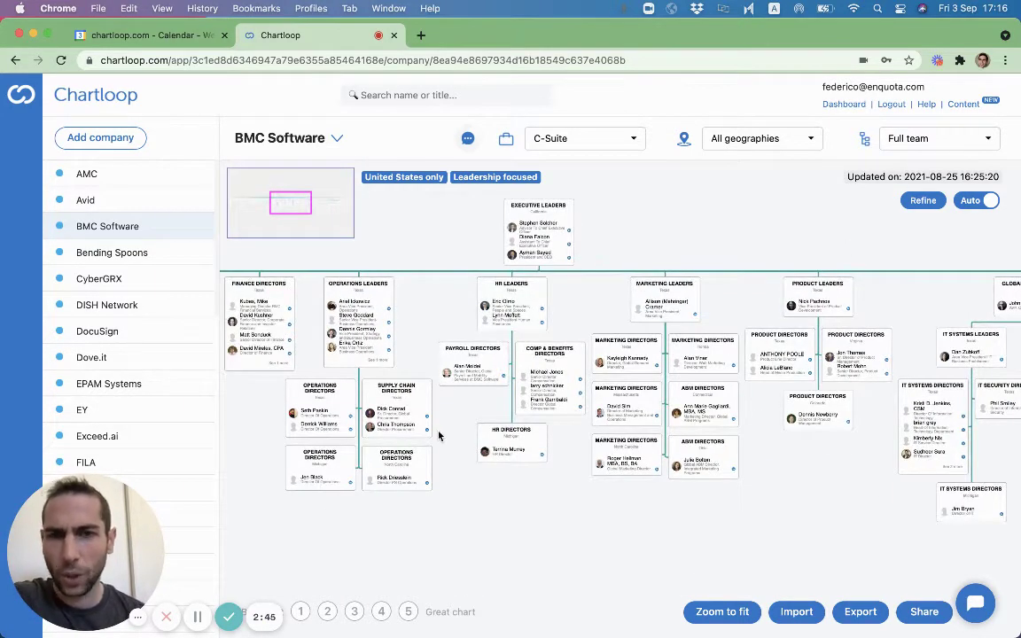
Try including Bmc Software, Inc. among the companies considered for the org chart, and close the list without recalculating
click(930, 203)
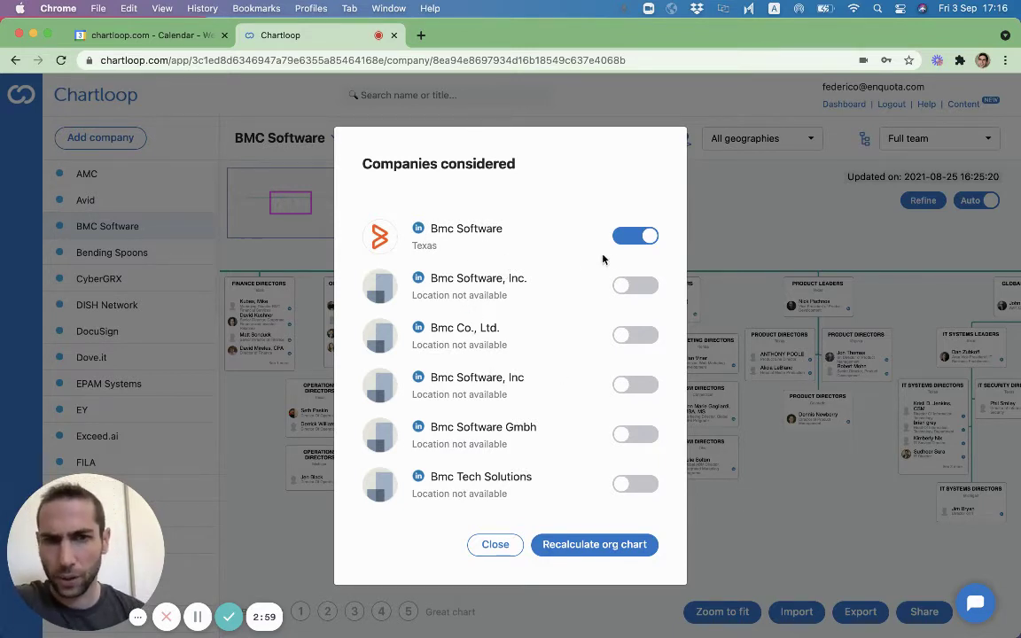
click(631, 285)
click(648, 287)
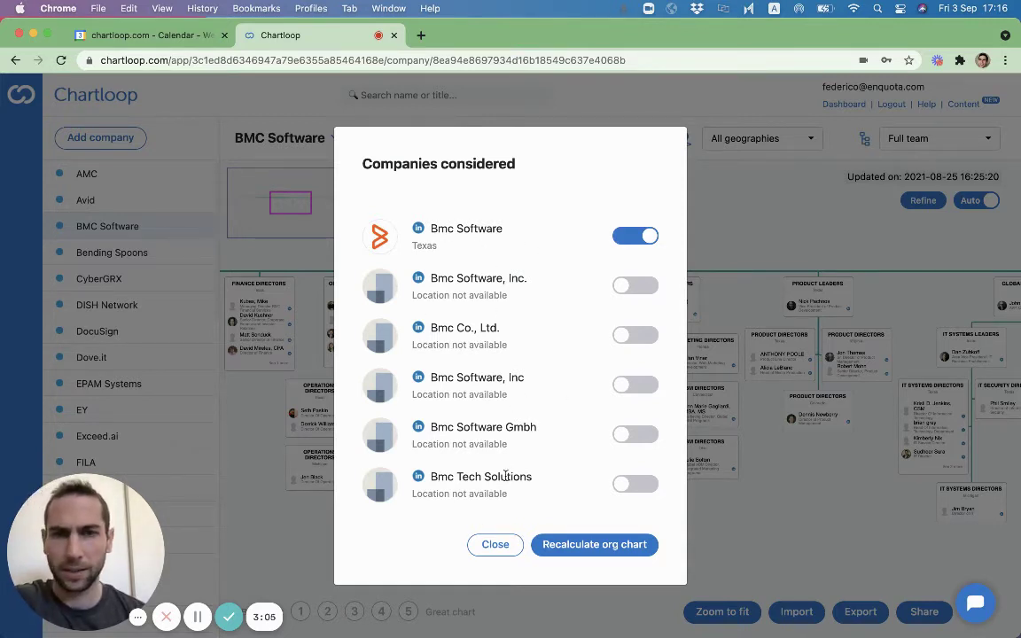
click(495, 545)
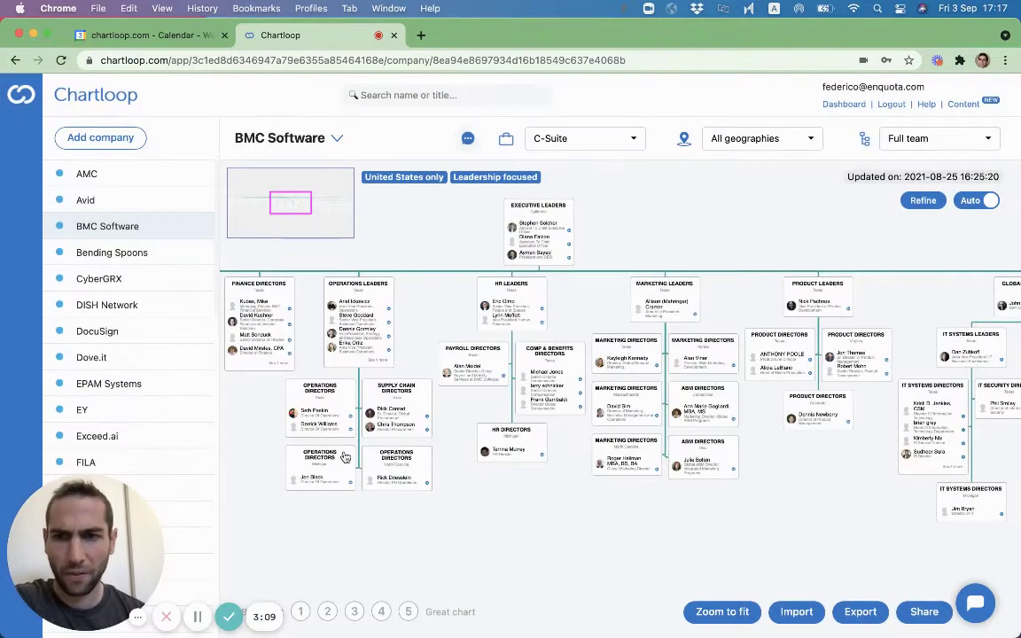
Turn off automatic recurring updates for the BMC Software org chart and check the refresh interval setting
mouse_move(992, 202)
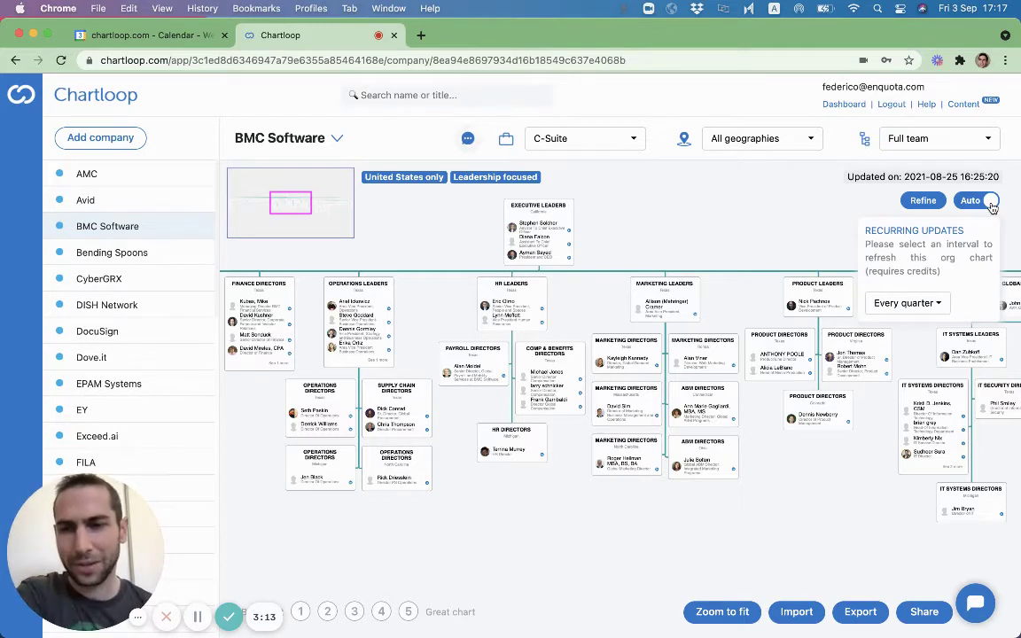
click(990, 201)
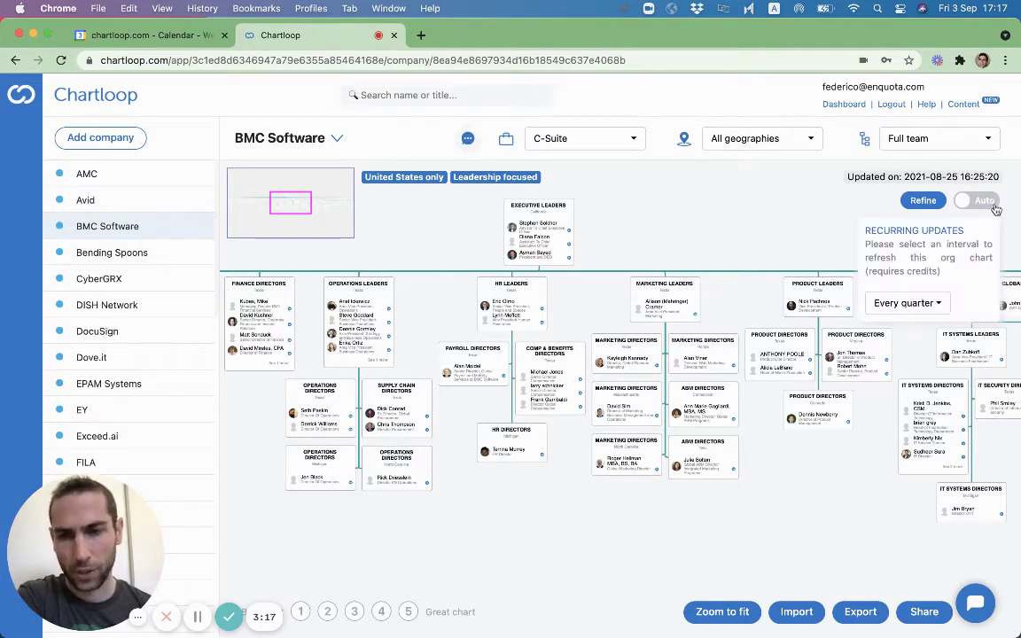
click(936, 304)
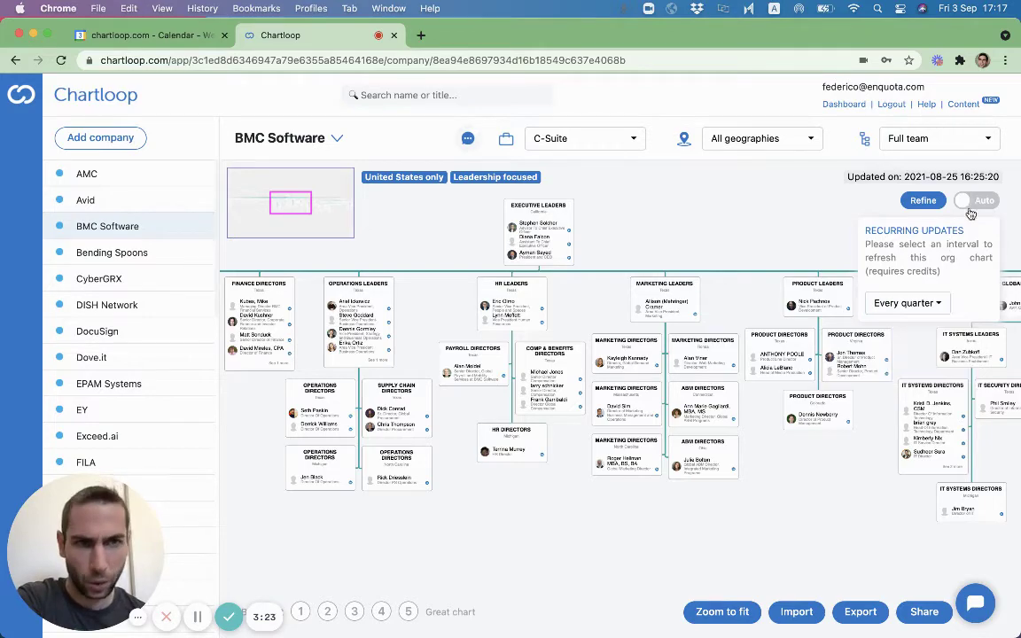
Open the details of the President and CEO from the Executive Leaders group in the org chart
scroll(574, 236, up, 5)
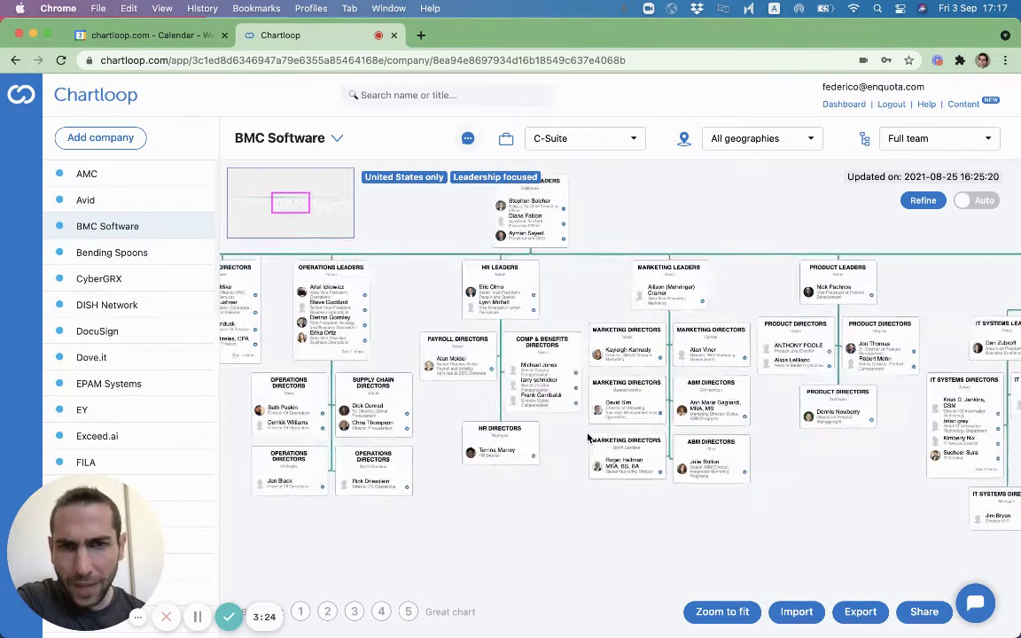
scroll(568, 257, down, 3)
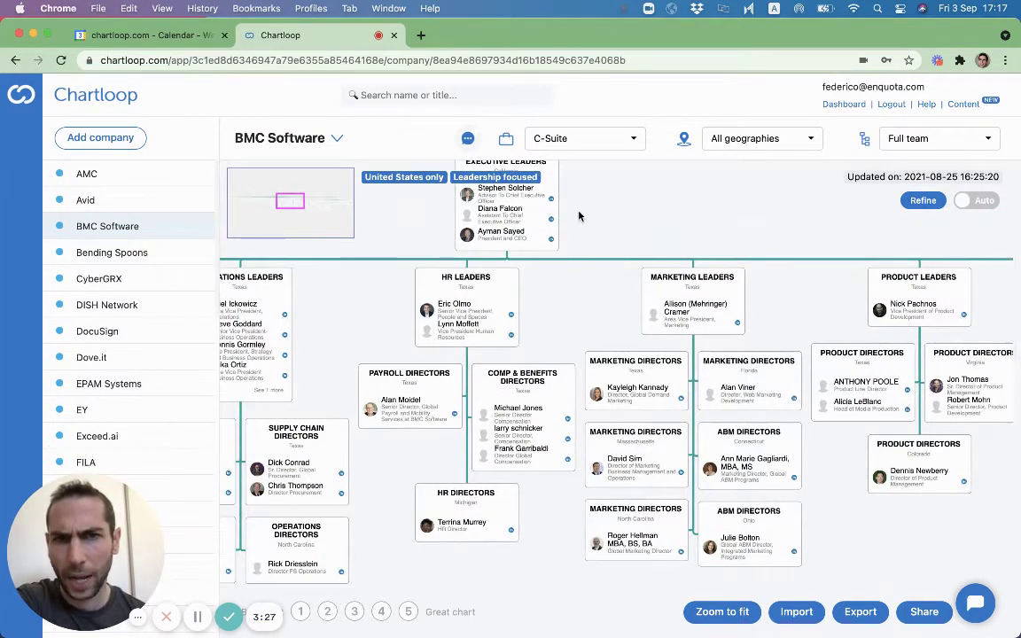
scroll(582, 216, up, 2)
scroll(590, 328, up, 5)
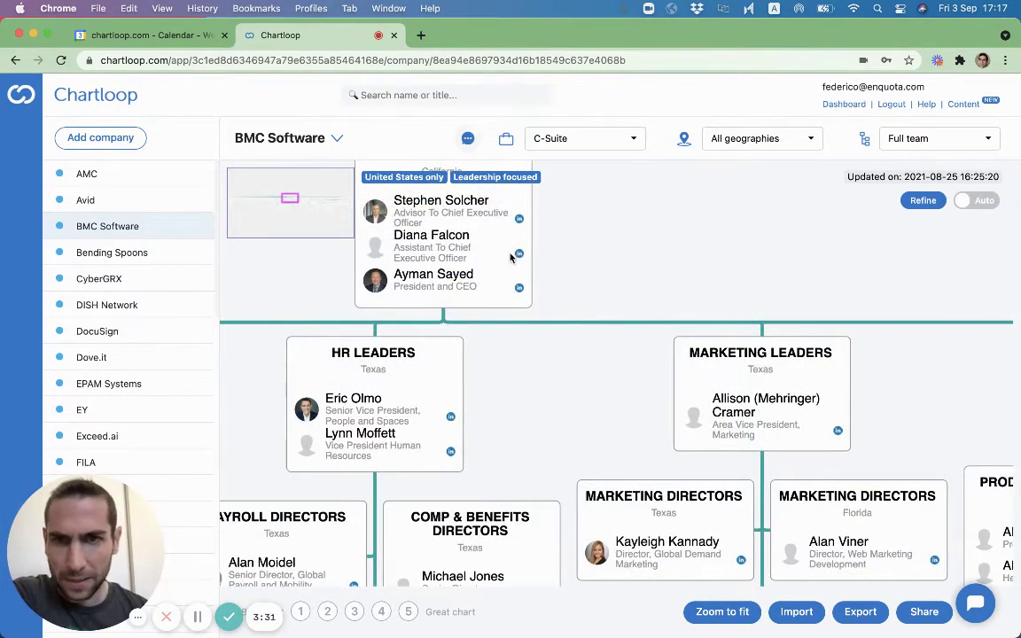
scroll(612, 303, left, 2)
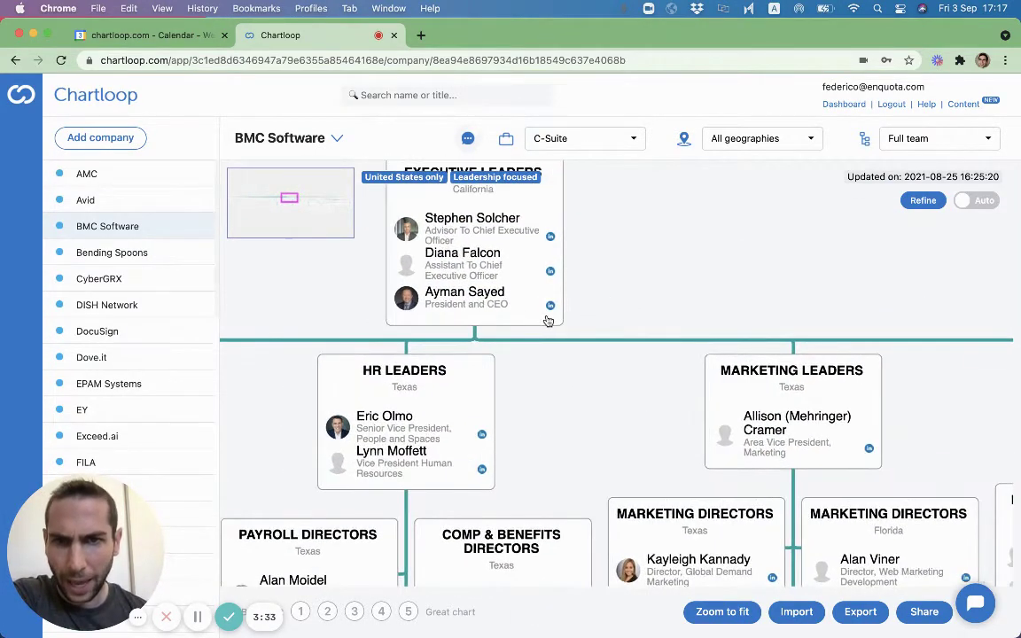
click(551, 314)
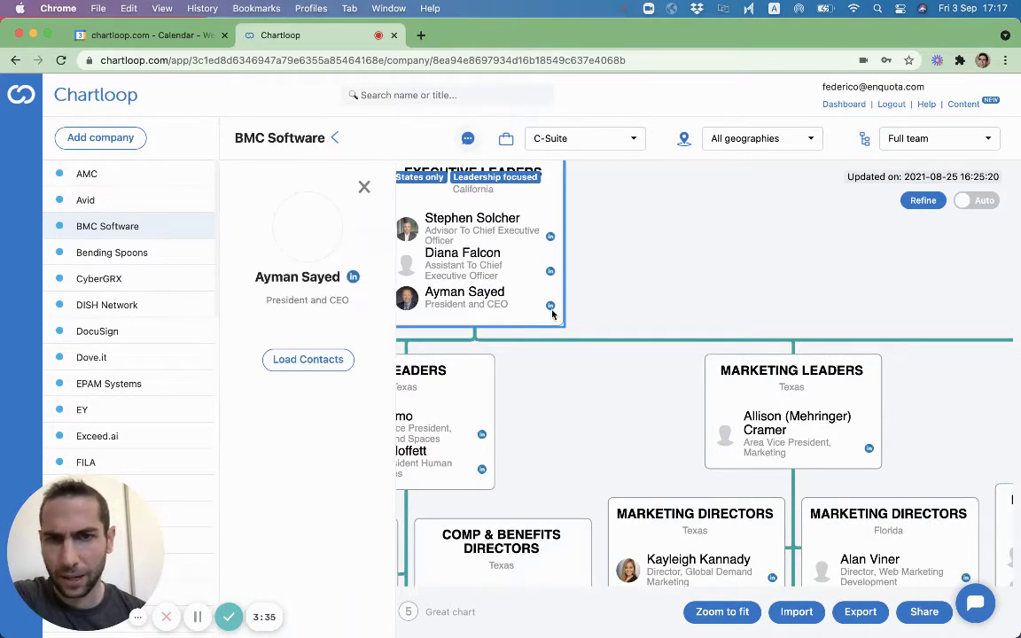
Open the President and CEO's LinkedIn profile in a separate tab and load their contact information
right_click(351, 278)
click(370, 254)
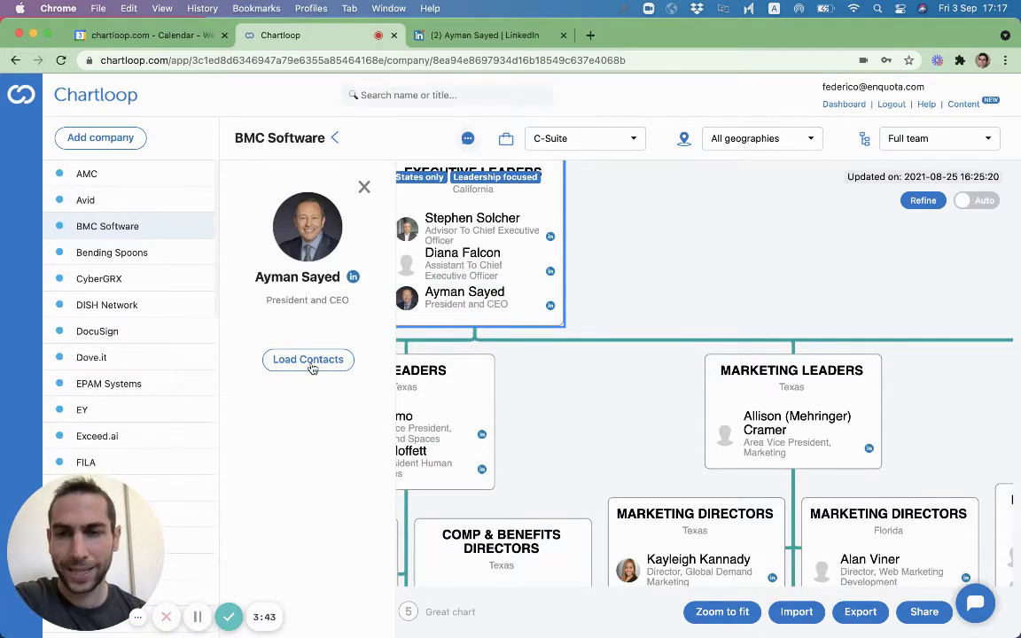
click(310, 360)
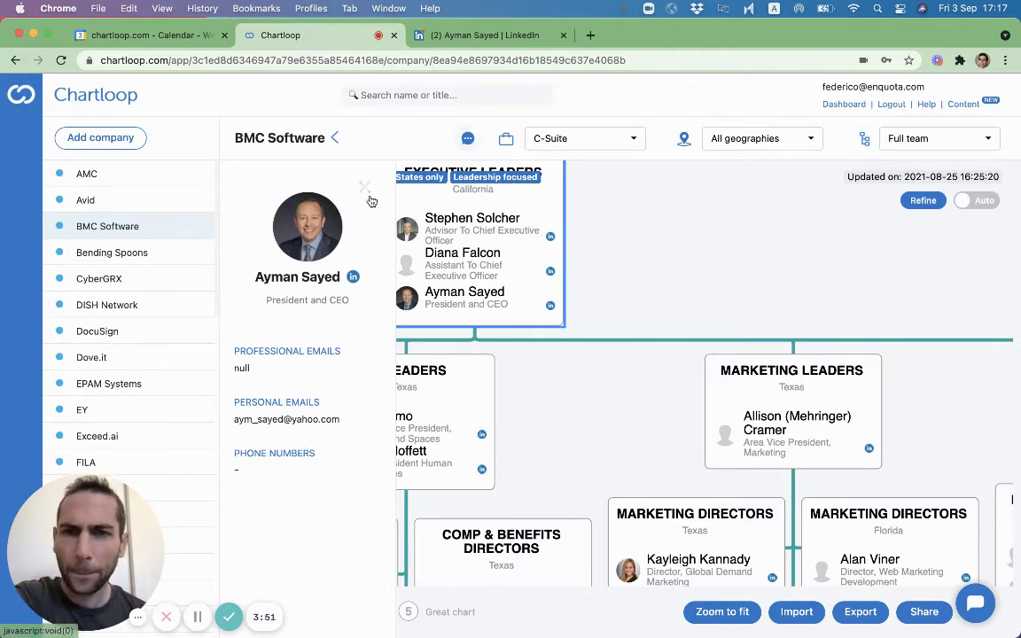
Look over the President and CEO's LinkedIn profile, and close their contact details in the BMC Software org chart
key(ctrl+Tab)
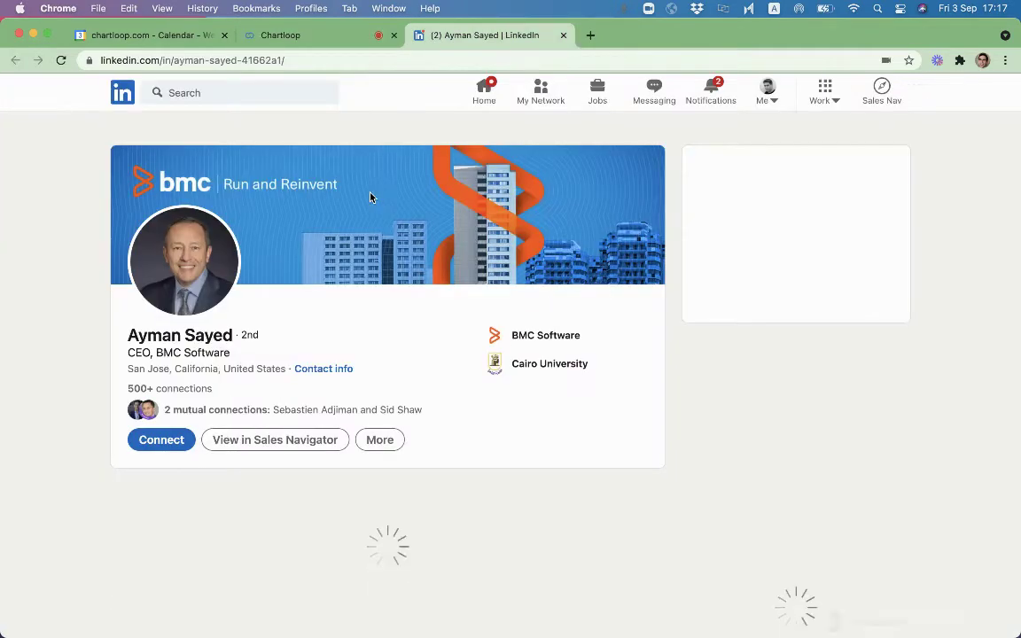
scroll(440, 410, down, 5)
scroll(376, 409, up, 10)
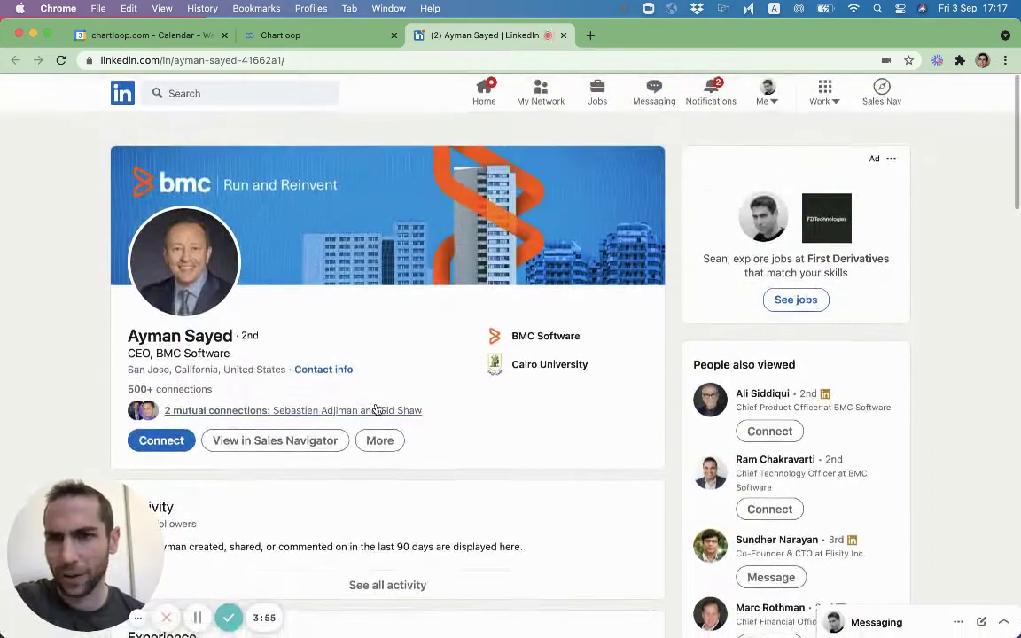
key(ctrl+shift+Tab)
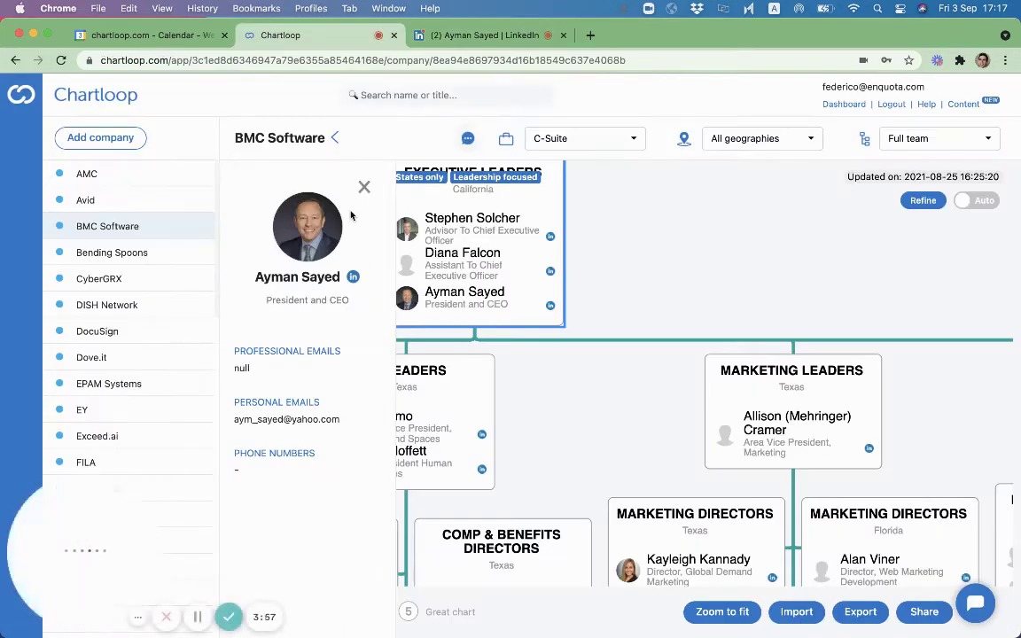
click(365, 188)
scroll(552, 396, down, 5)
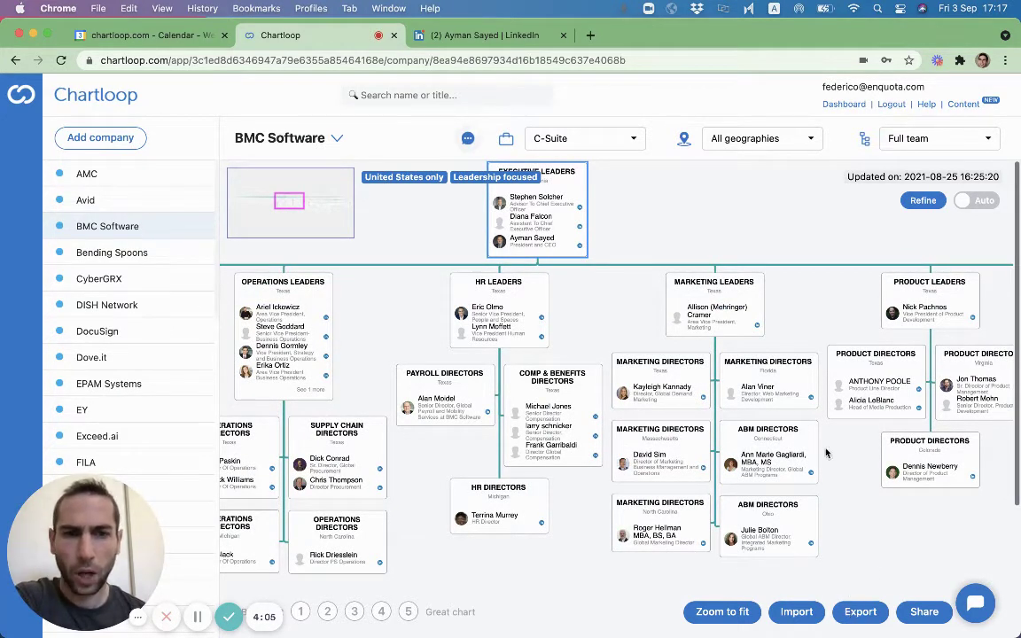
Review the org chart's export options and, in the Excel export, inspect the Profile and Reports to ID entries for the President and CEO
click(860, 613)
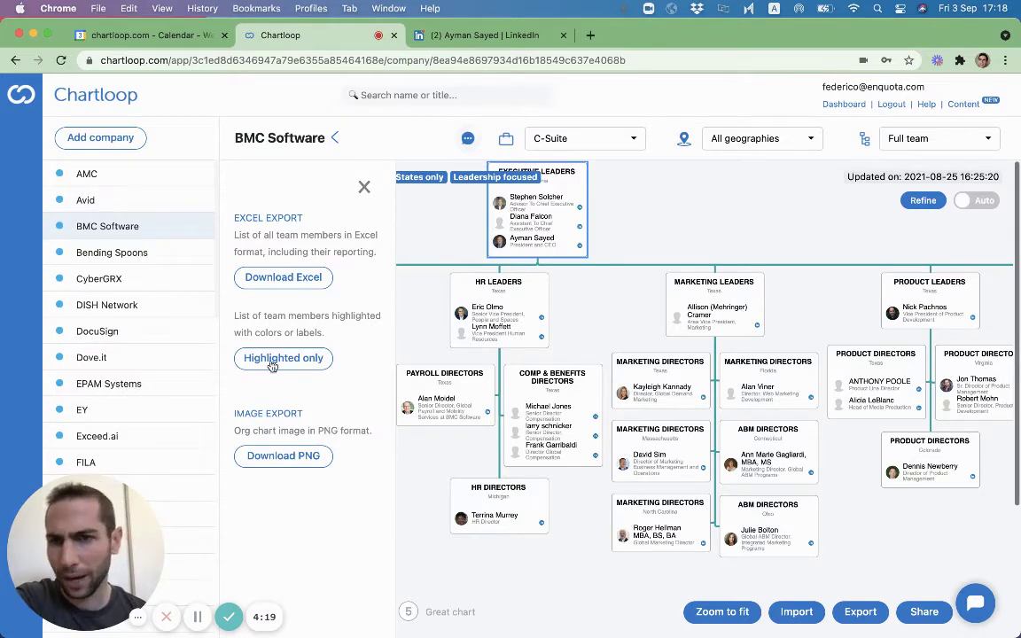
click(358, 202)
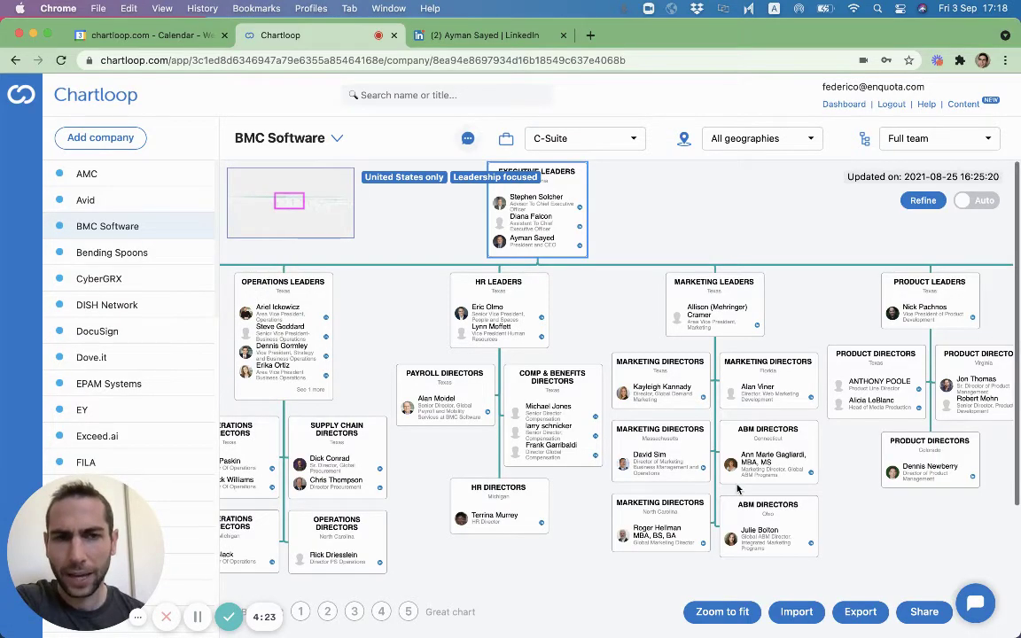
click(851, 614)
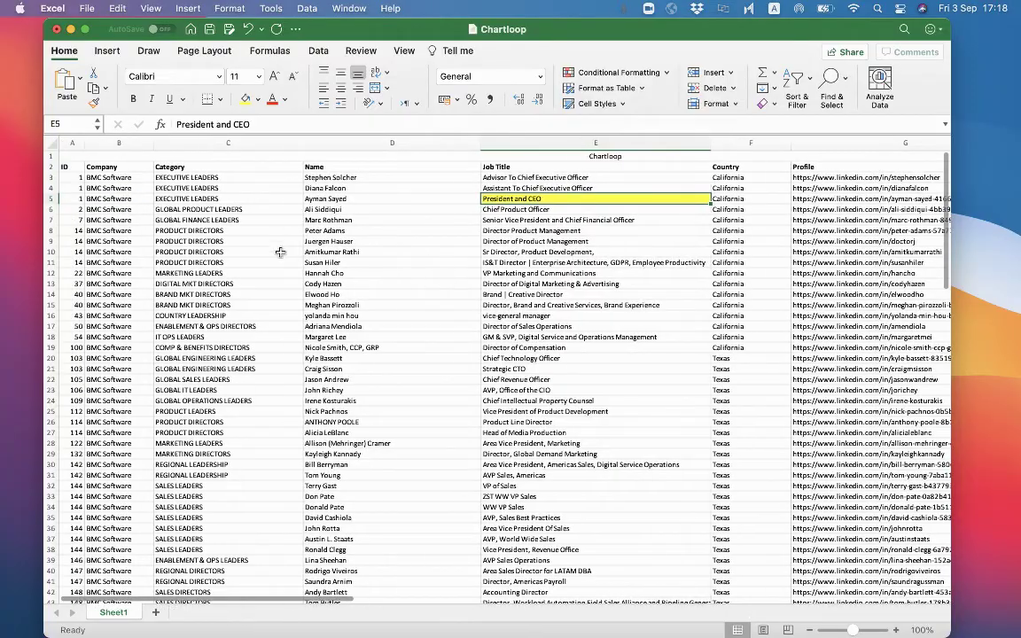
scroll(280, 253, right, 10)
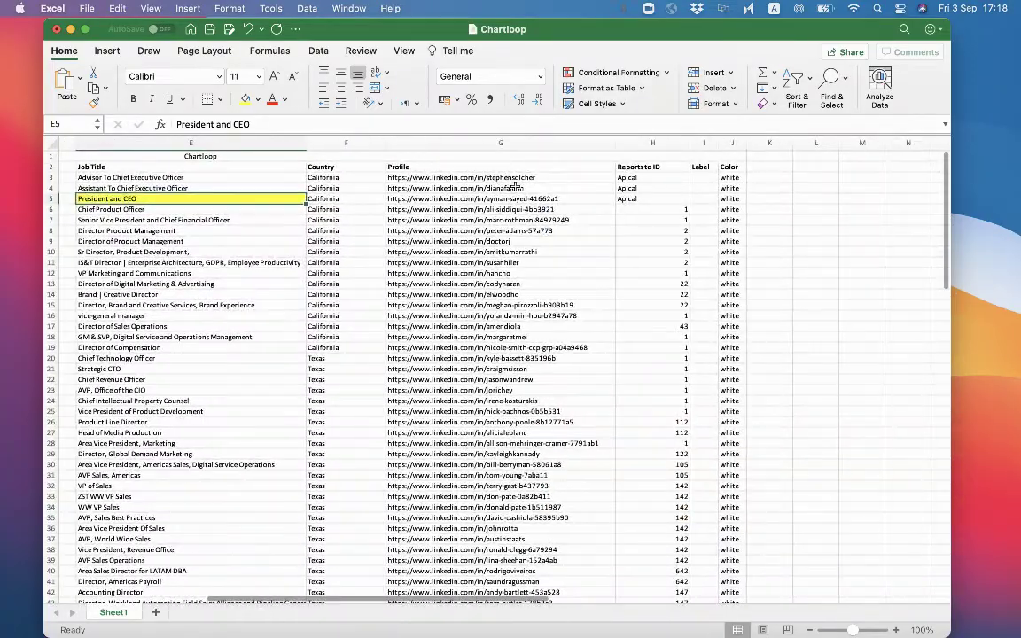
click(510, 199)
click(656, 199)
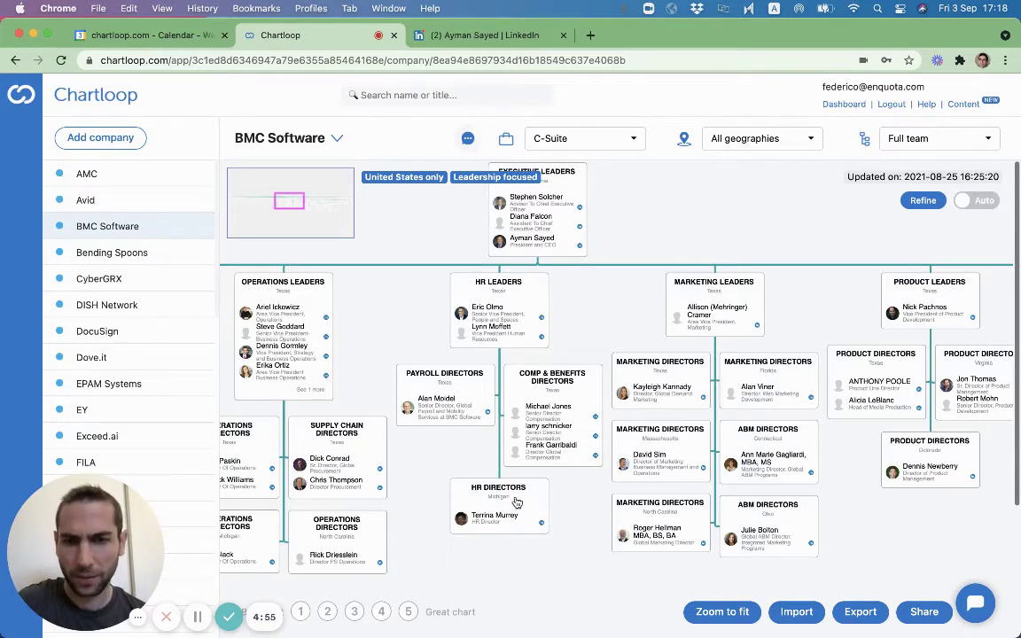
Colour the HR Leaders block in the BMC Software org chart green and label it Contacted
drag(517, 503, 582, 236)
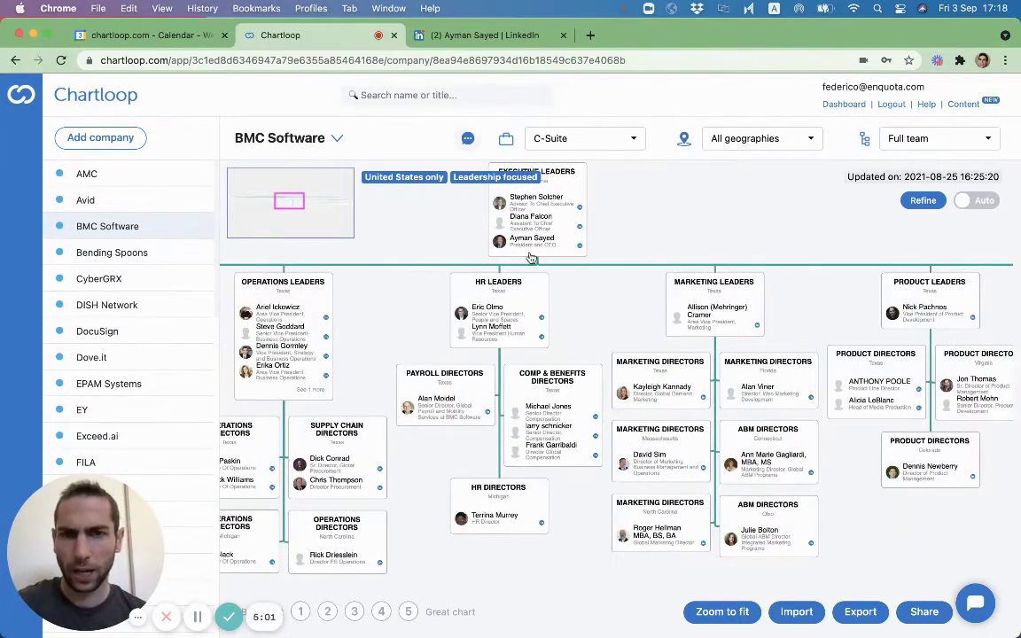
right_click(530, 305)
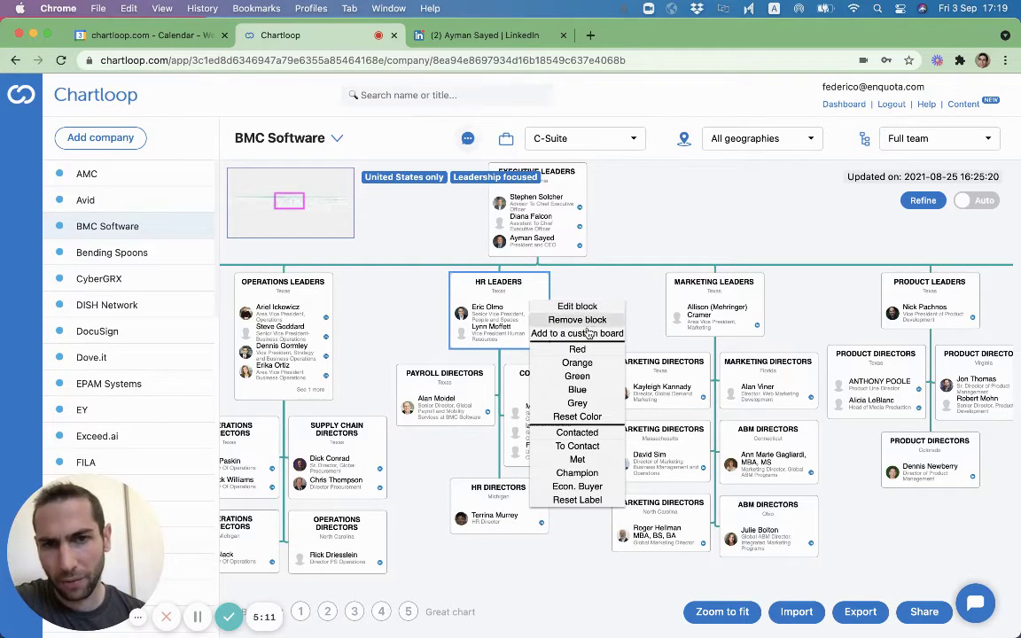
click(581, 378)
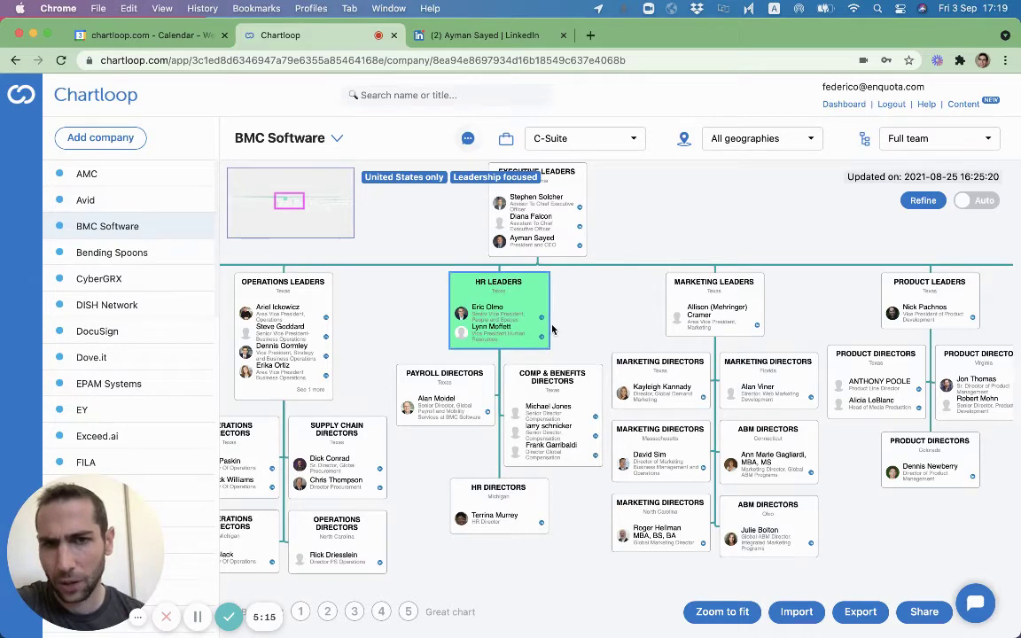
right_click(492, 291)
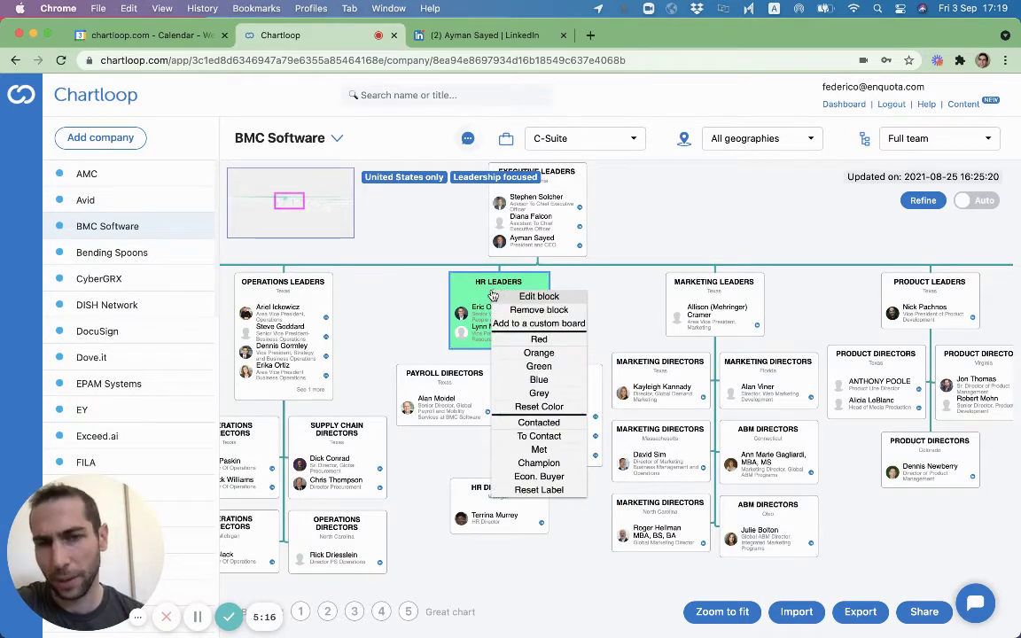
click(538, 422)
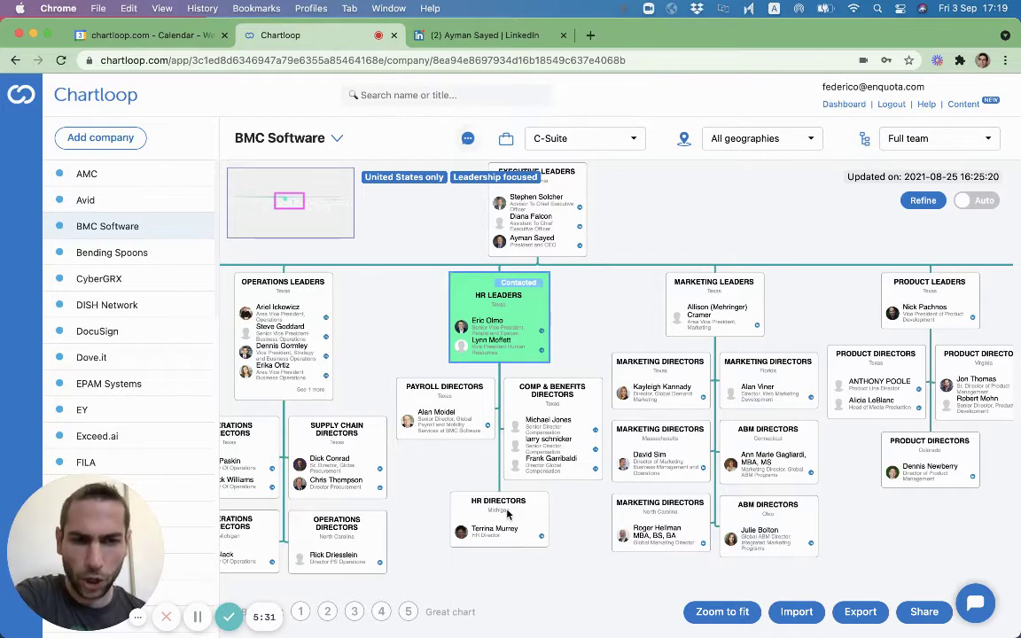
Copy the share link for the BMC Software org chart
click(922, 617)
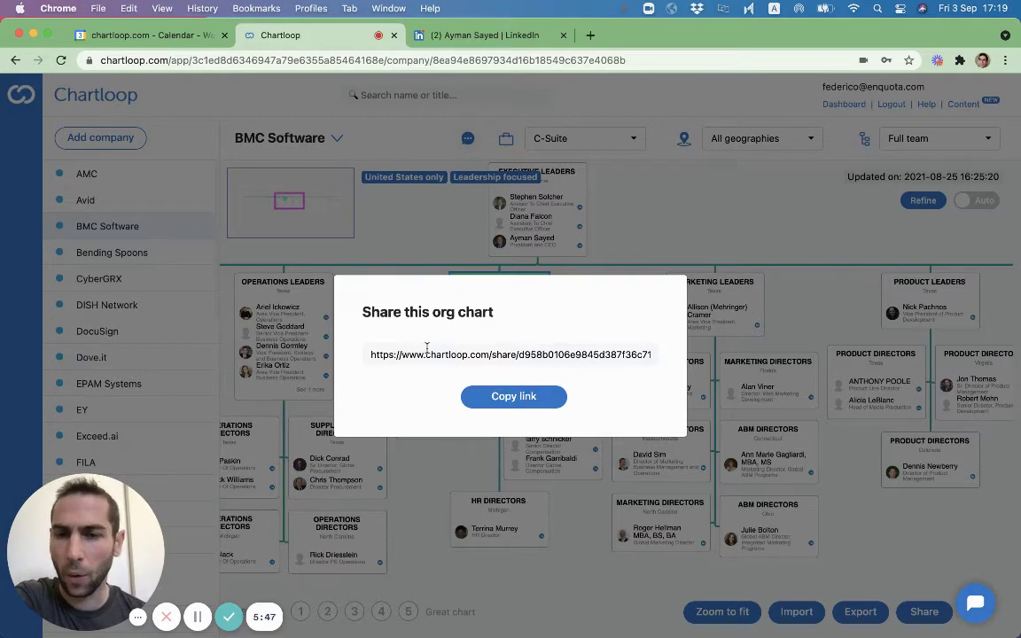
click(512, 398)
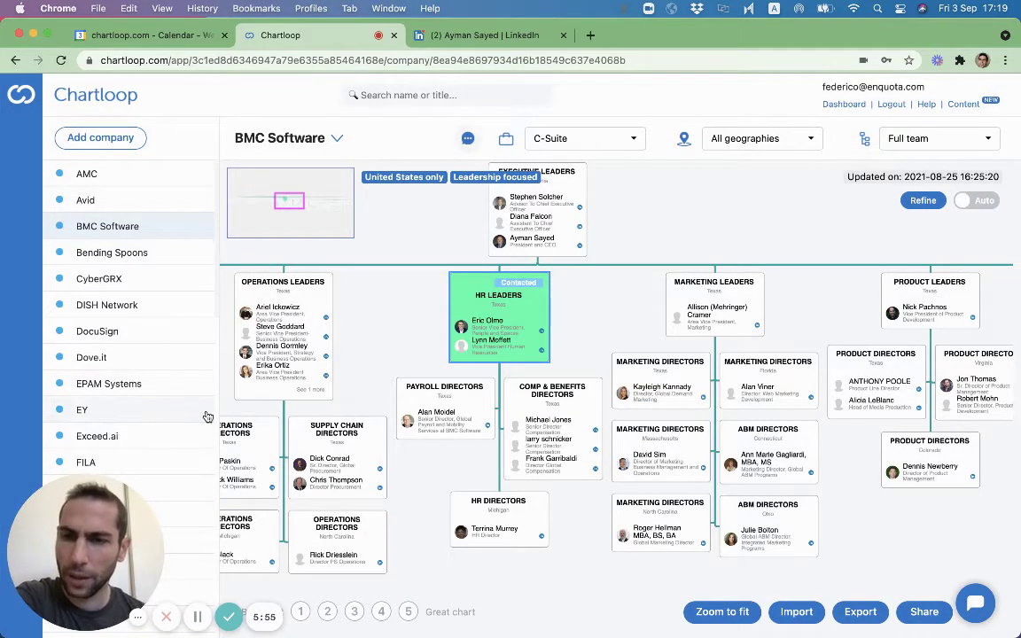
Open Korn Ferry's org chart and display the company's marketing function breakdown
scroll(199, 404, down, 5)
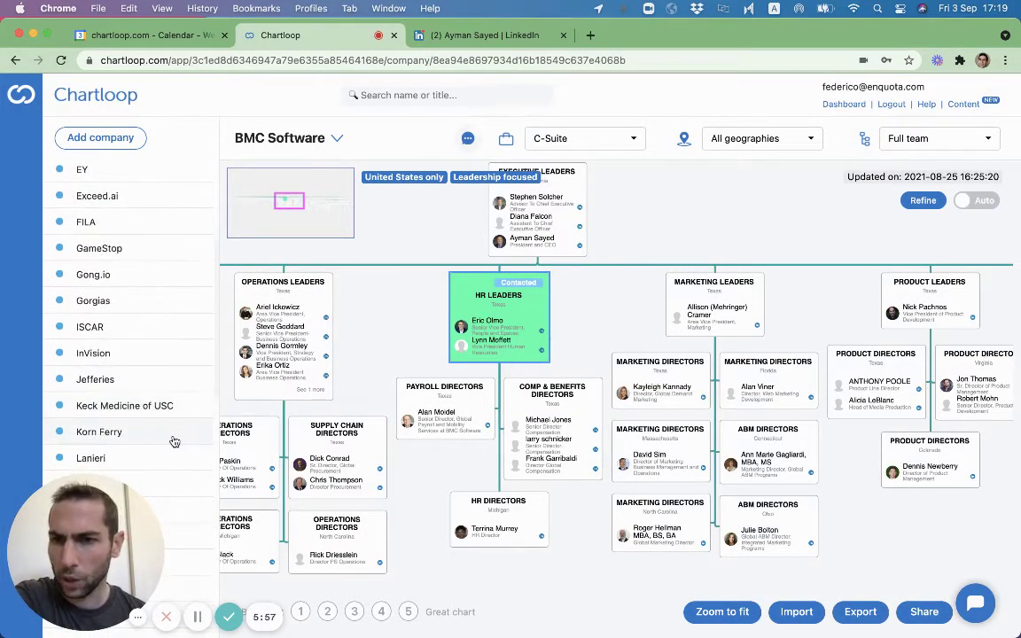
click(175, 439)
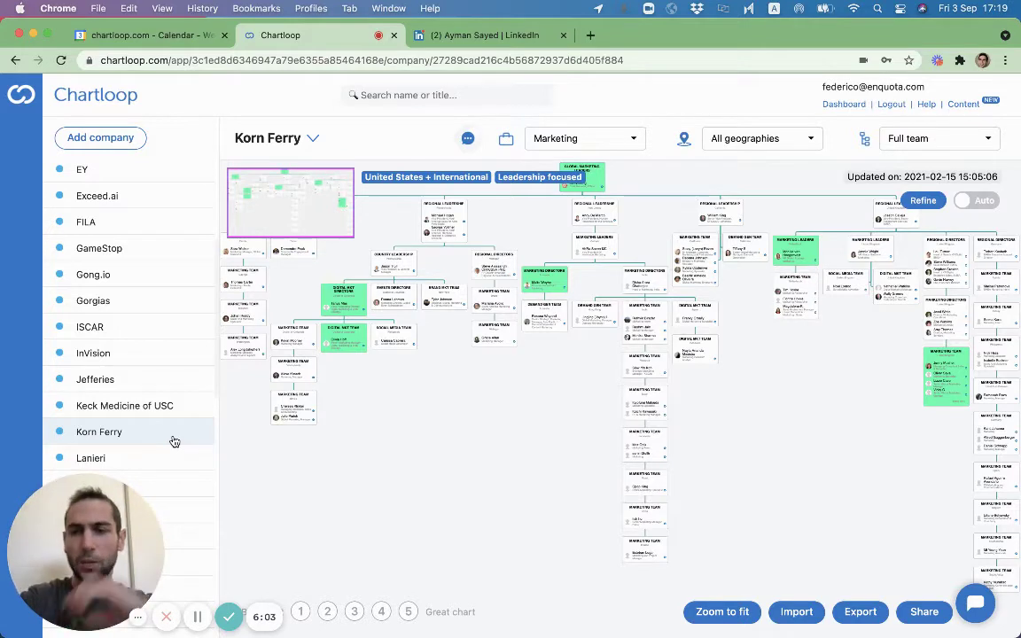
click(313, 140)
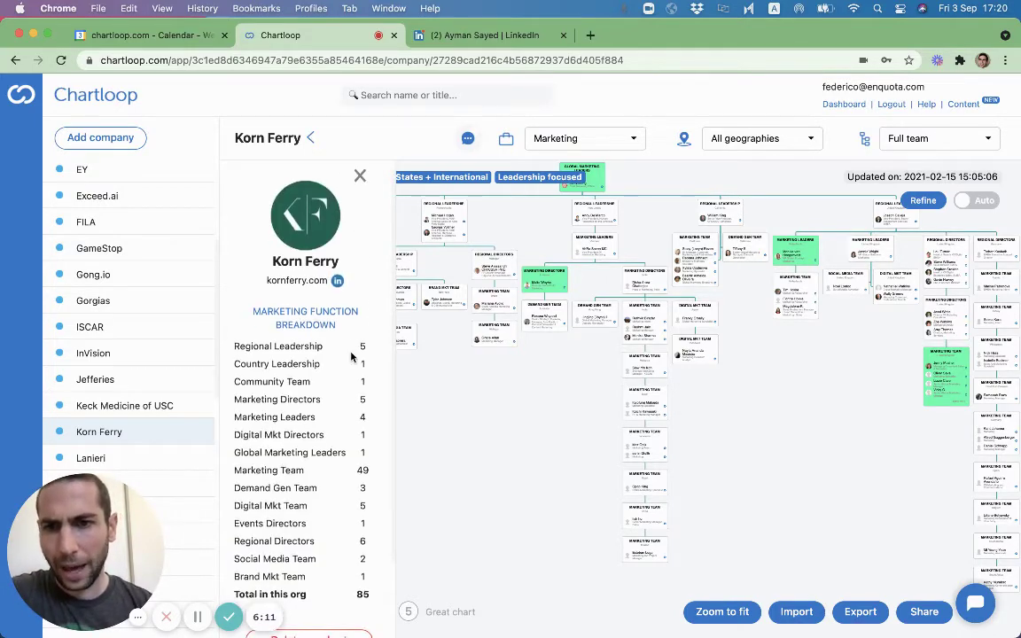
Switch Korn Ferry's org chart to the Sales area, review its function breakdown and close the company details
click(631, 142)
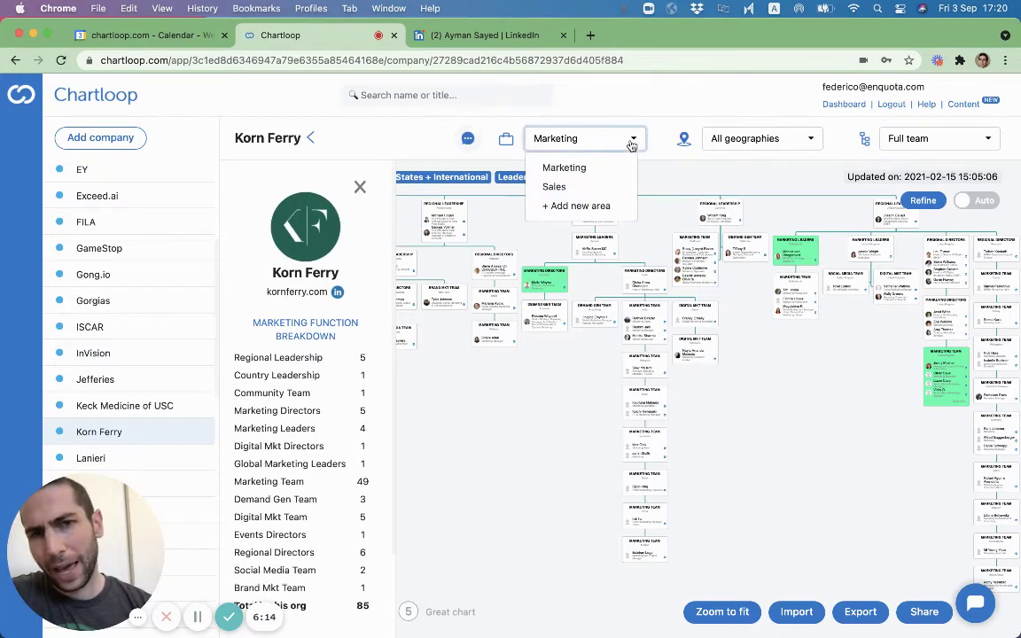
click(590, 187)
scroll(351, 306, down, 3)
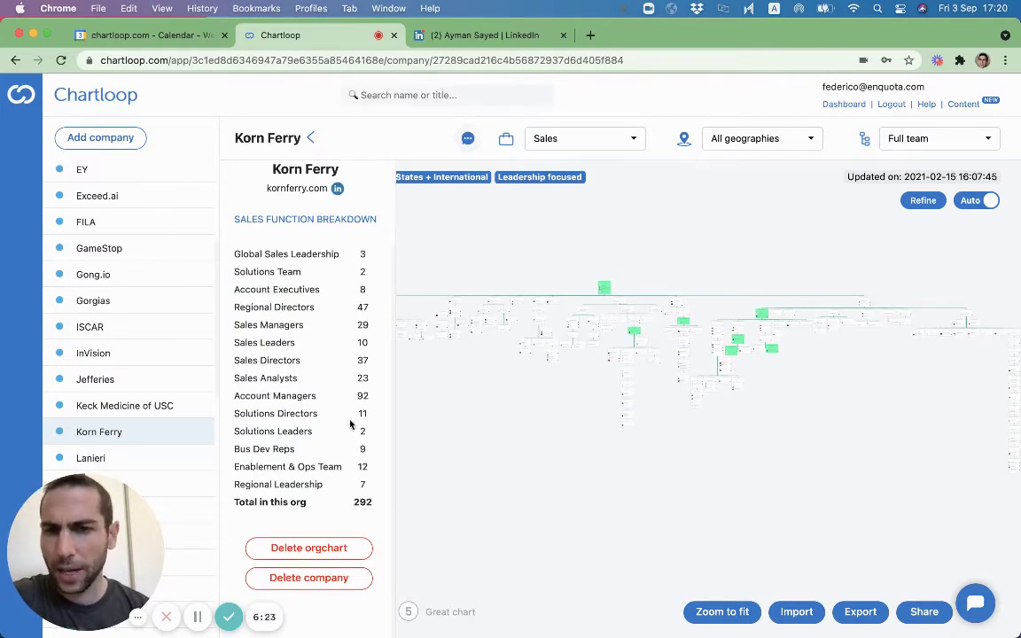
scroll(330, 295, up, 3)
click(355, 185)
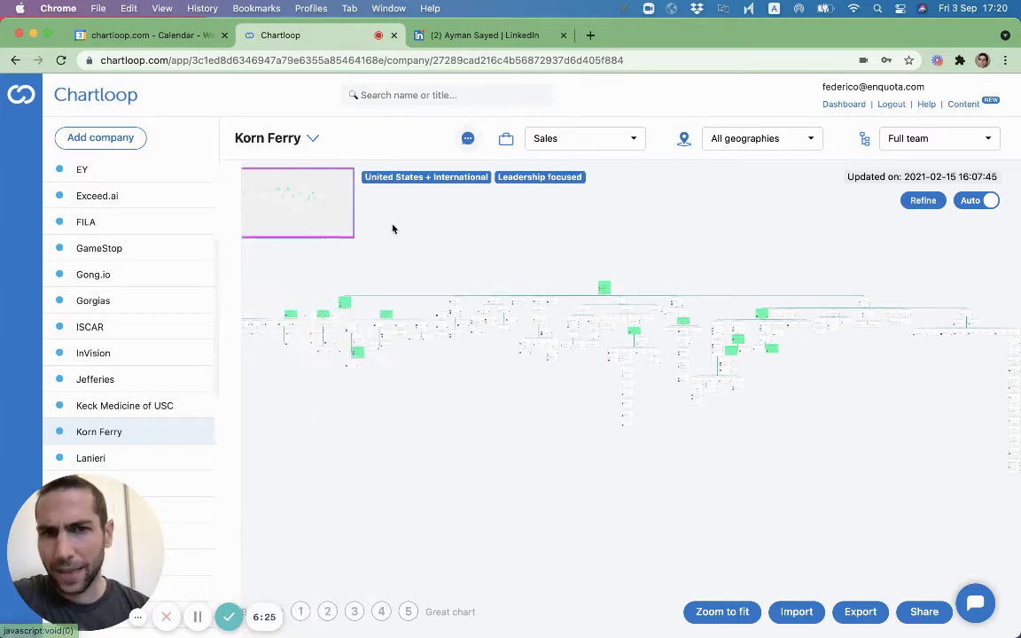
Label the green Sales Directors block for India as Contacted and the Global Sales Leadership block as Met
scroll(640, 340, up, 5)
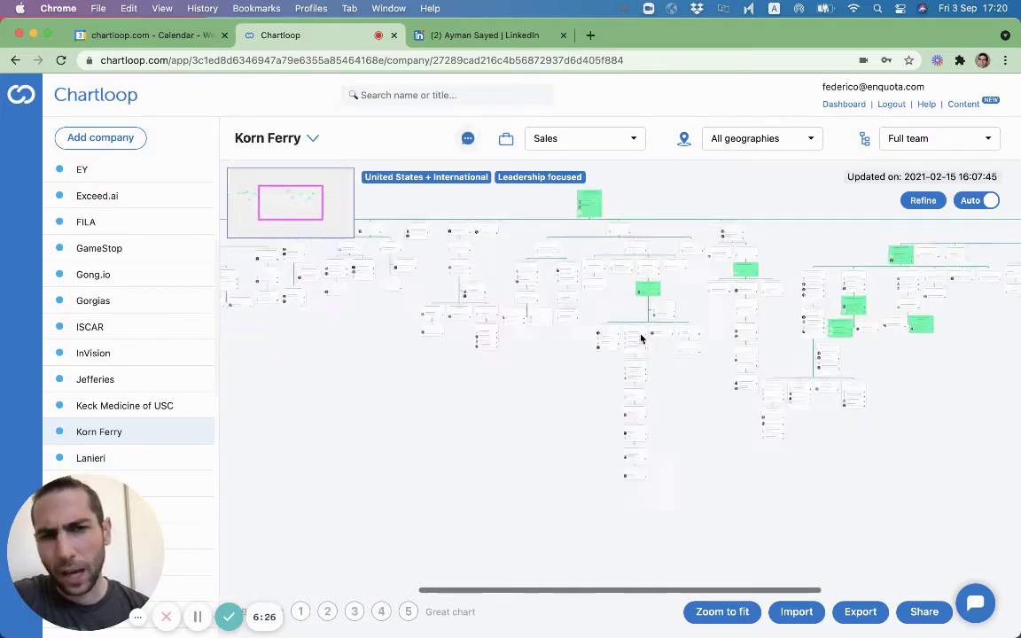
scroll(641, 339, up, 2)
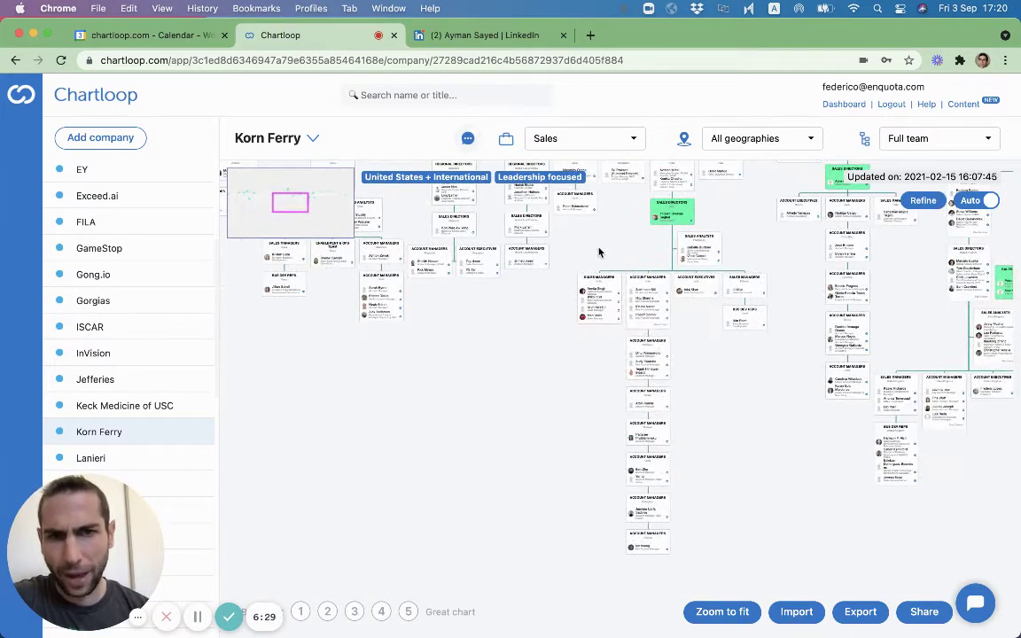
scroll(526, 428, up, 2)
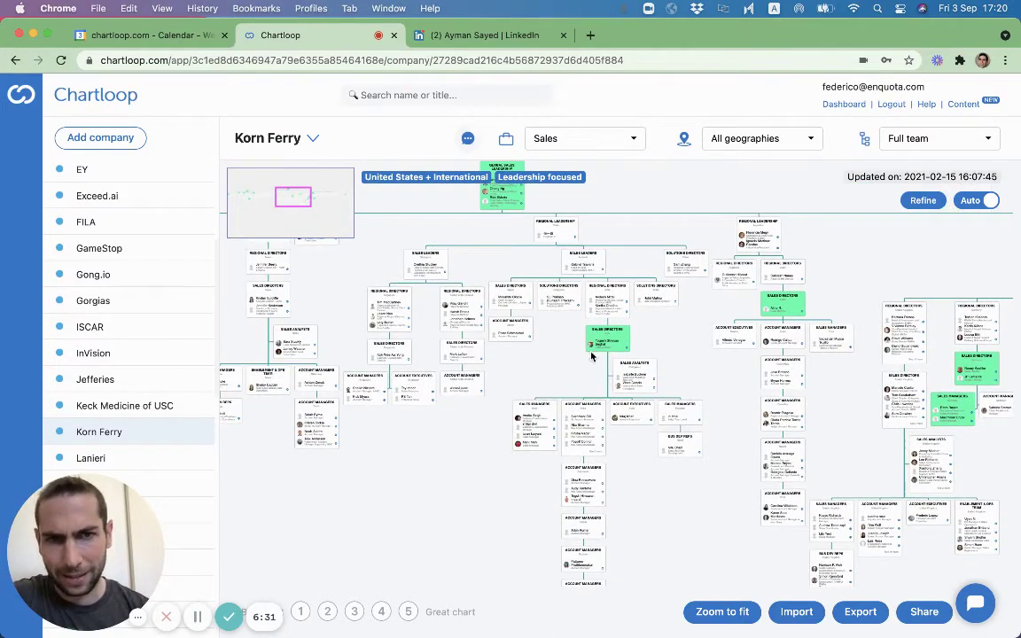
scroll(622, 342, up, 5)
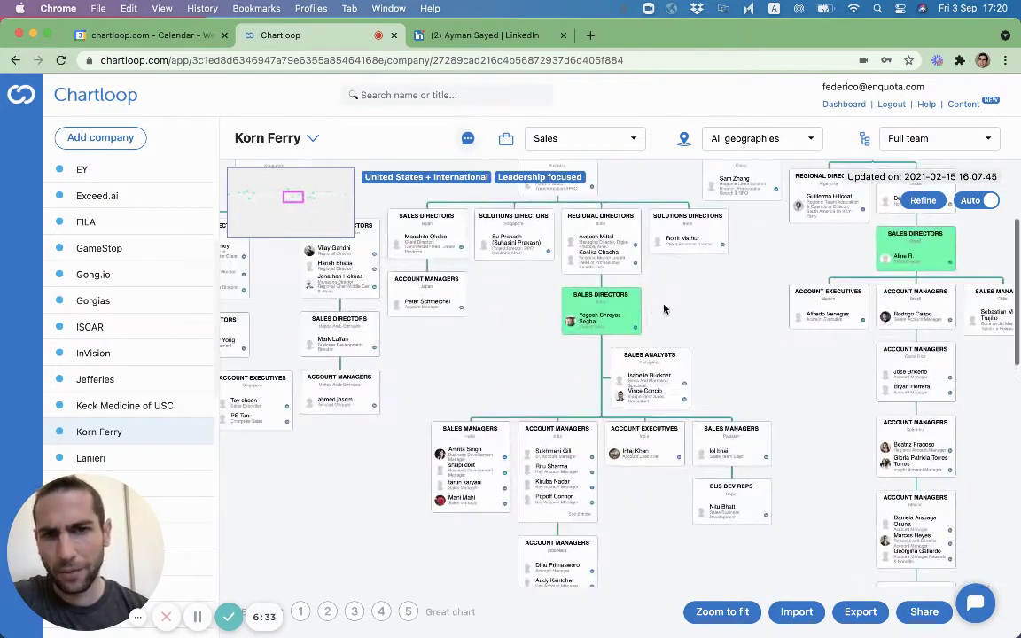
scroll(706, 317, up, 5)
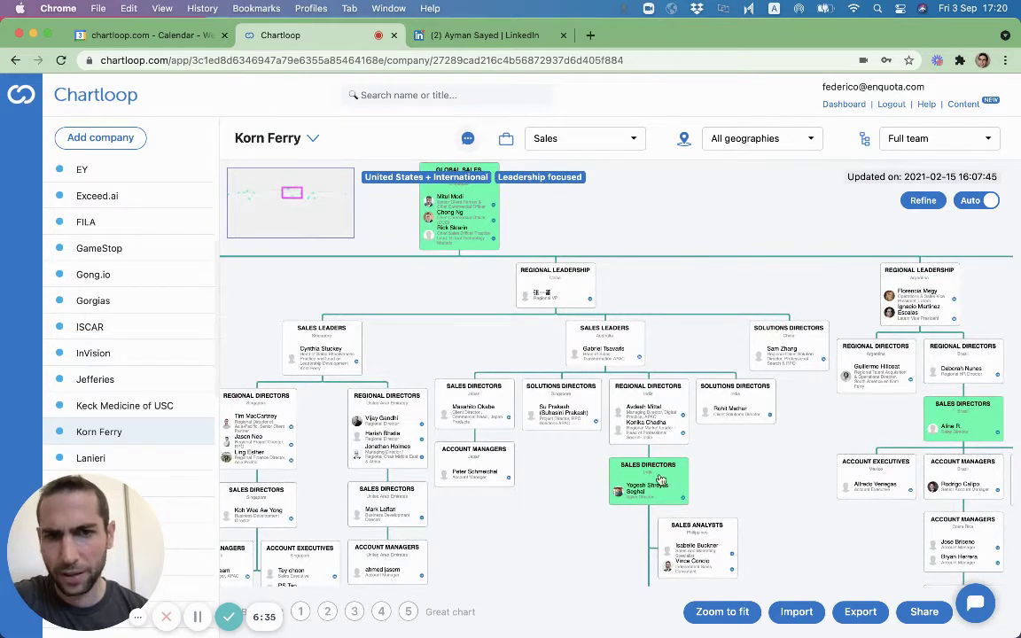
right_click(661, 479)
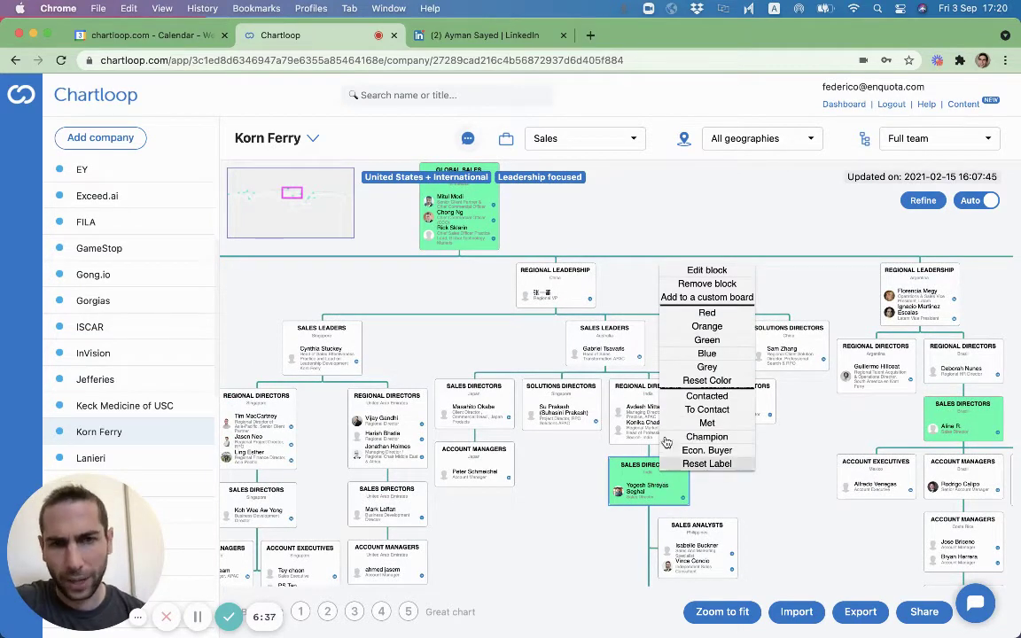
click(725, 398)
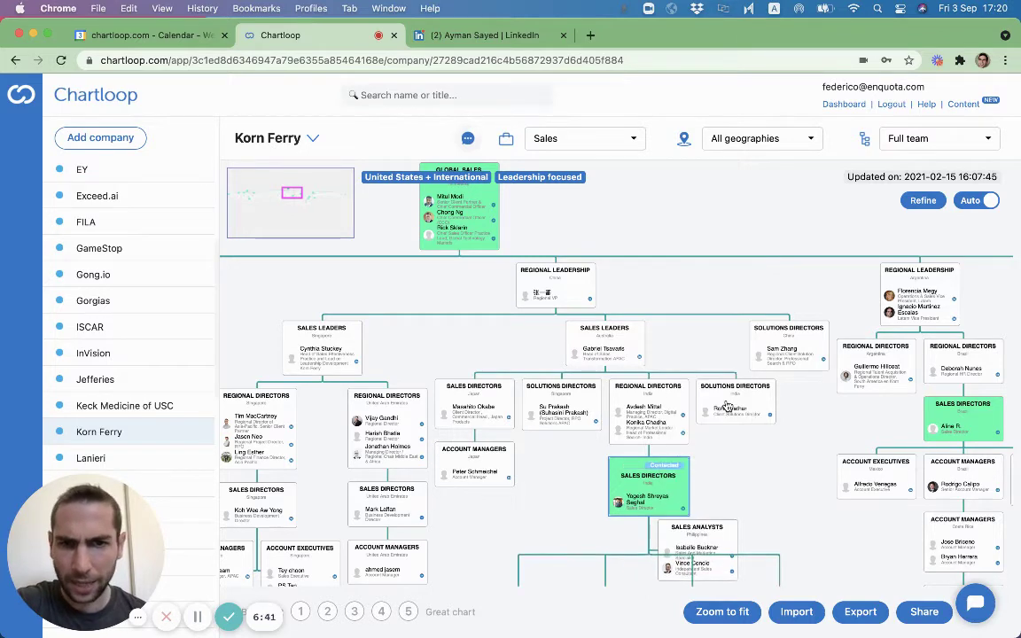
right_click(477, 232)
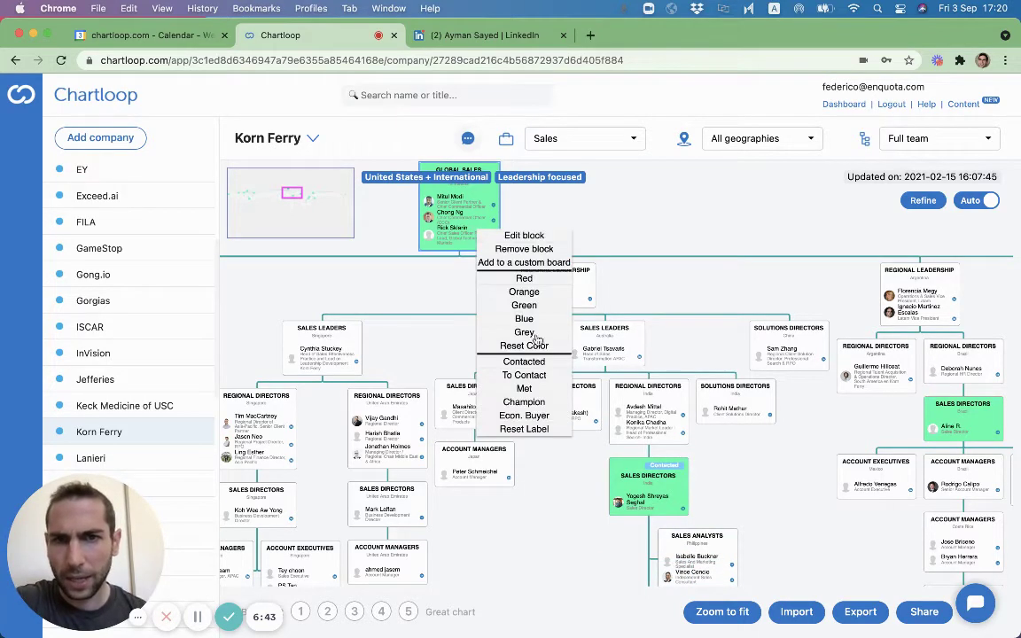
click(524, 388)
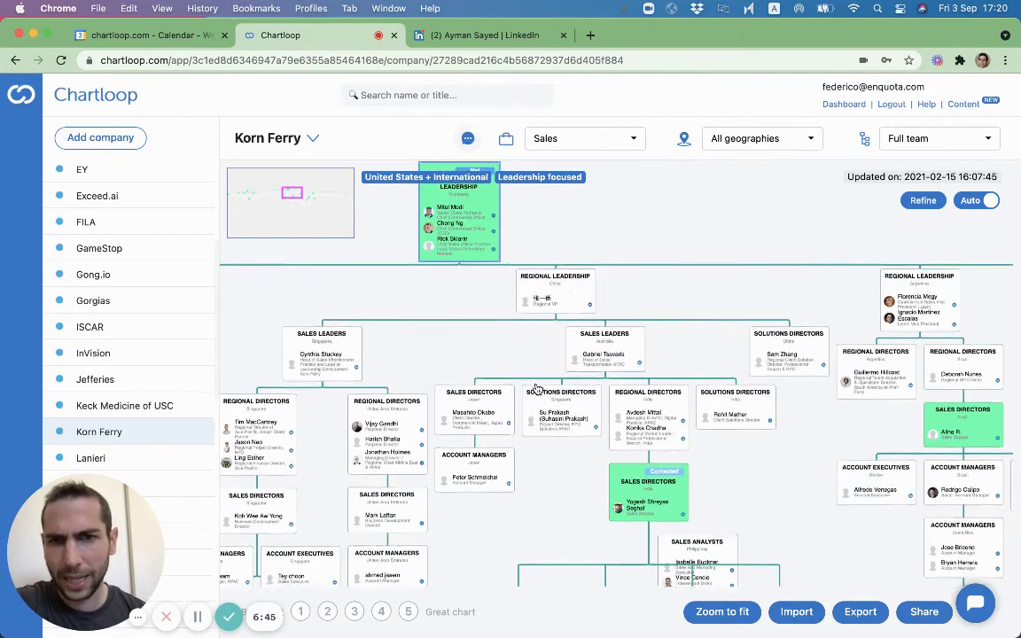
Search Korn Ferry's sales org chart for "sales ops"
scroll(503, 462, down, 3)
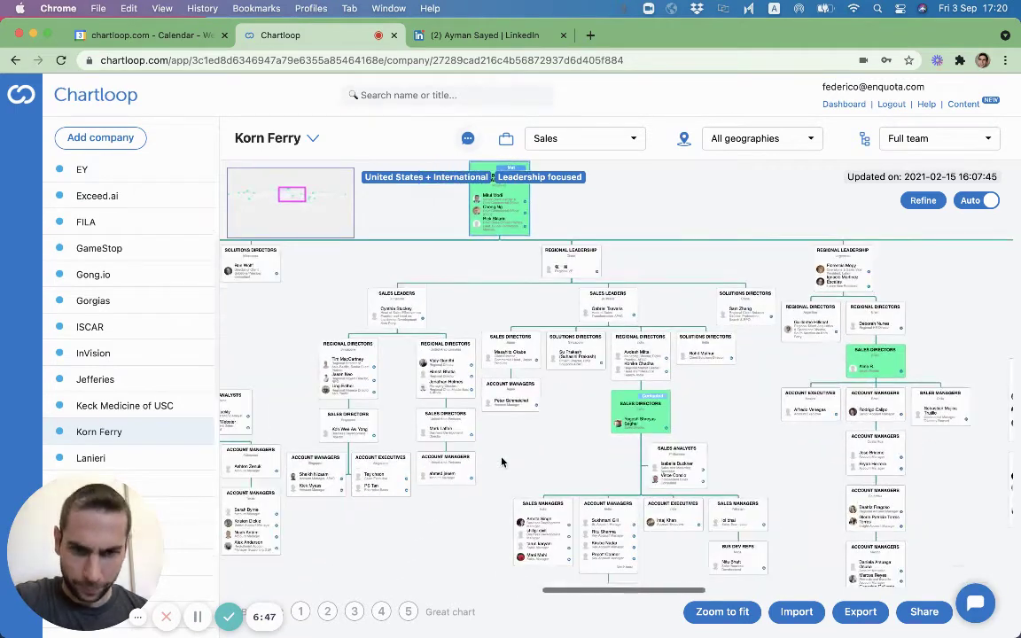
scroll(422, 361, down, 2)
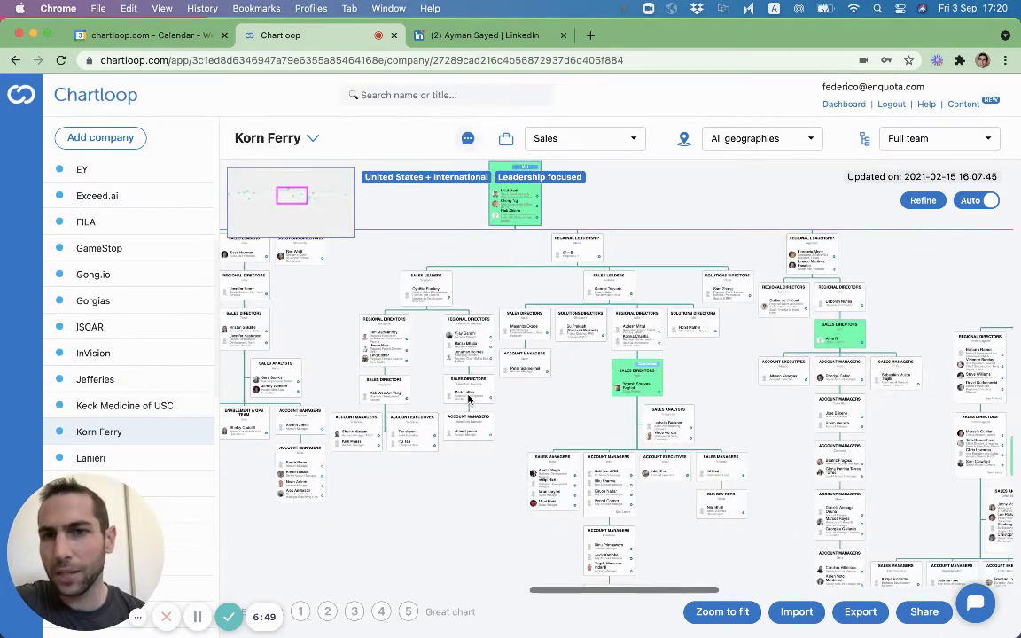
click(428, 99)
text(sale)
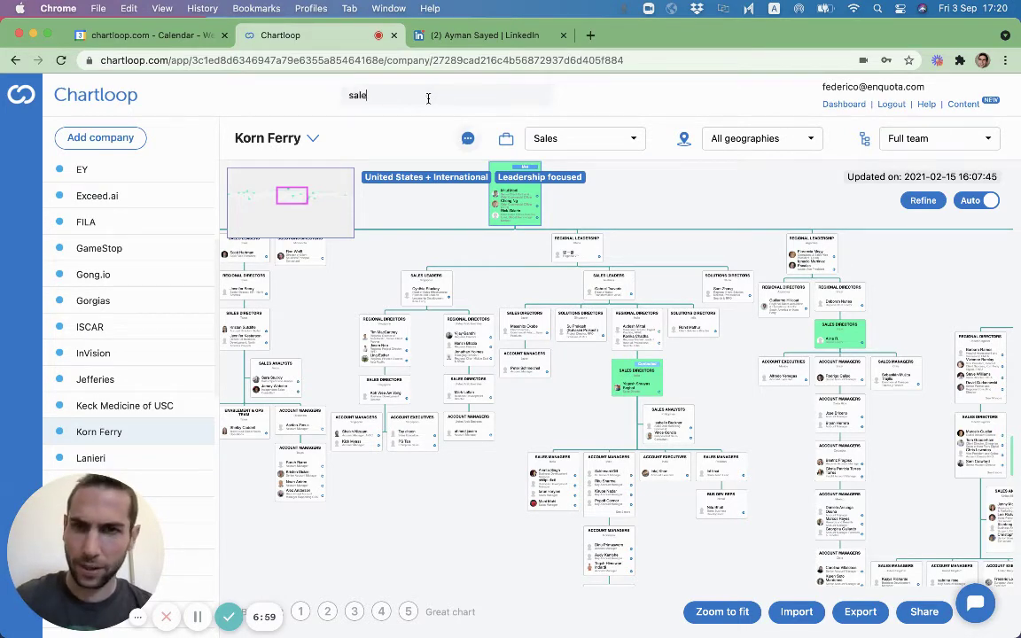
text(s ops)
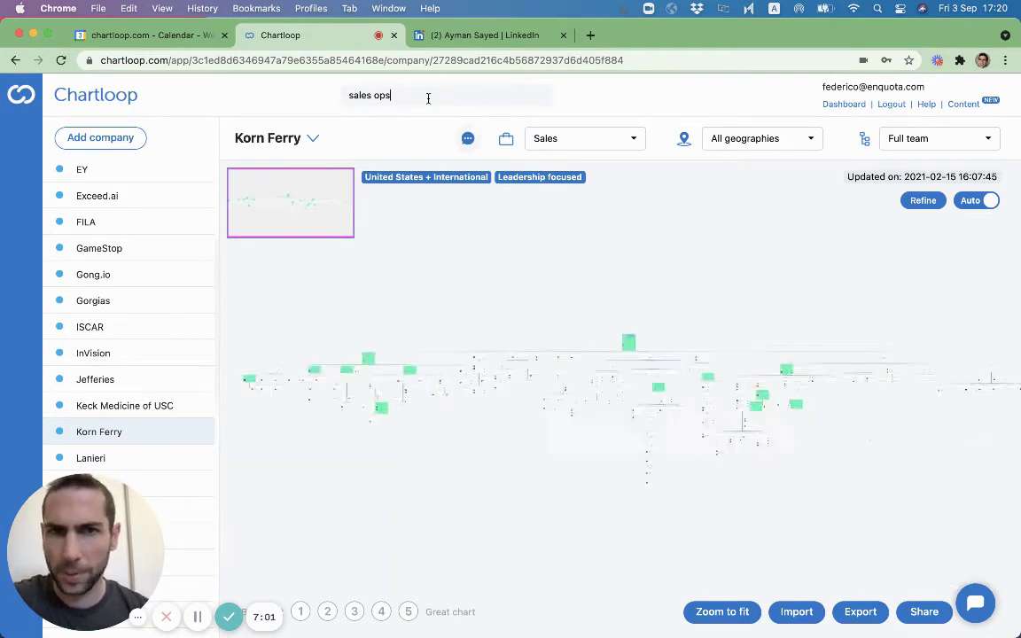
Search Korn Ferry's sales org chart for "operations" and step through the matches to the United Kingdom Enablement & Ops Team
key(super+a)
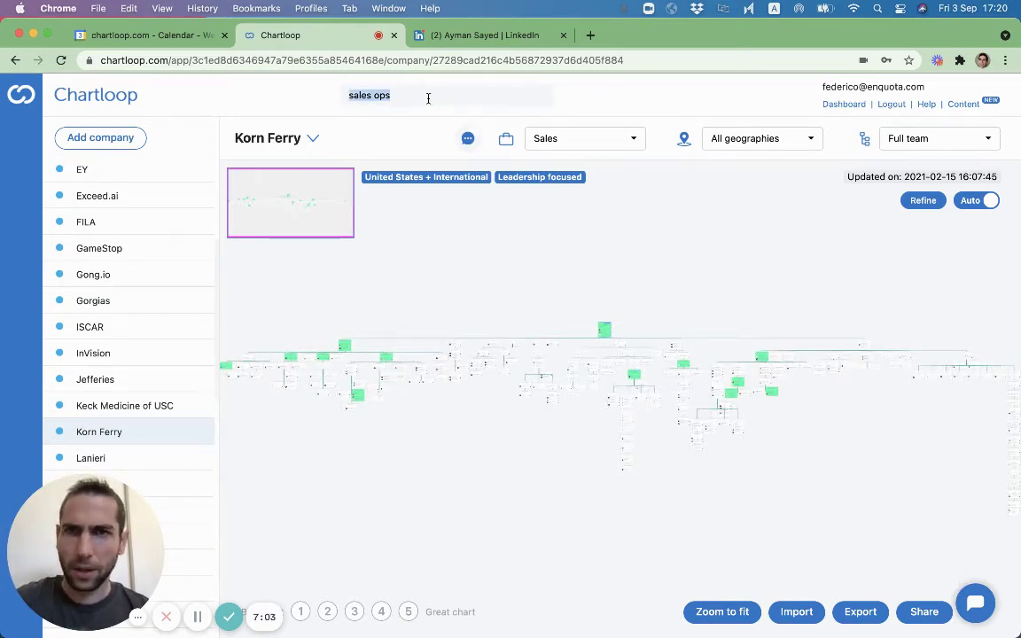
text(operations)
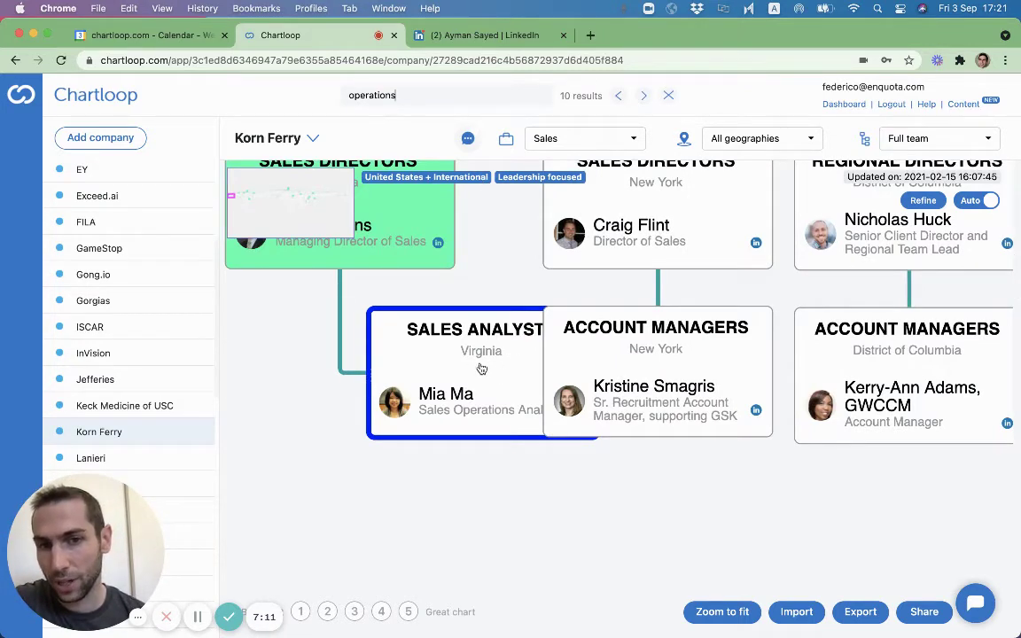
click(642, 95)
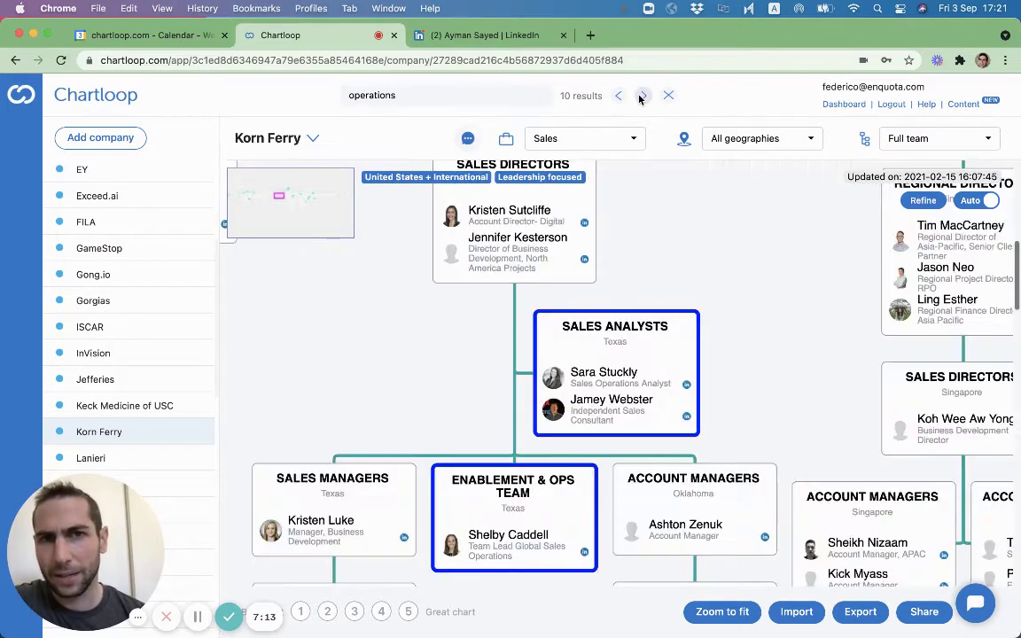
click(642, 95)
click(642, 96)
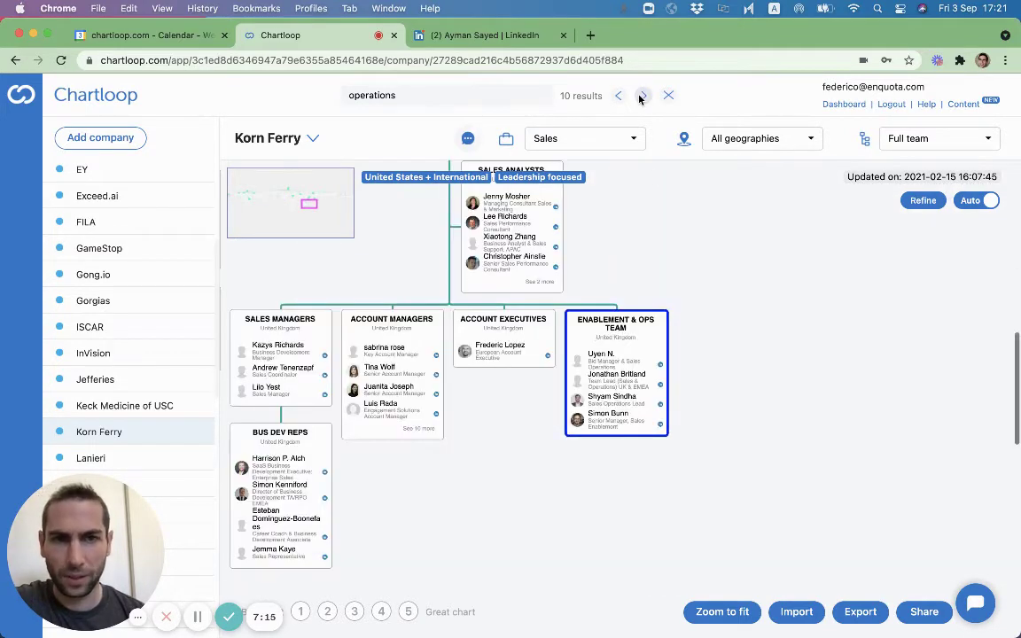
Open the LinkedIn profile of the Bid Manager & Sales Operations in the United Kingdom Enablement & Ops Team in a new browser tab
click(591, 327)
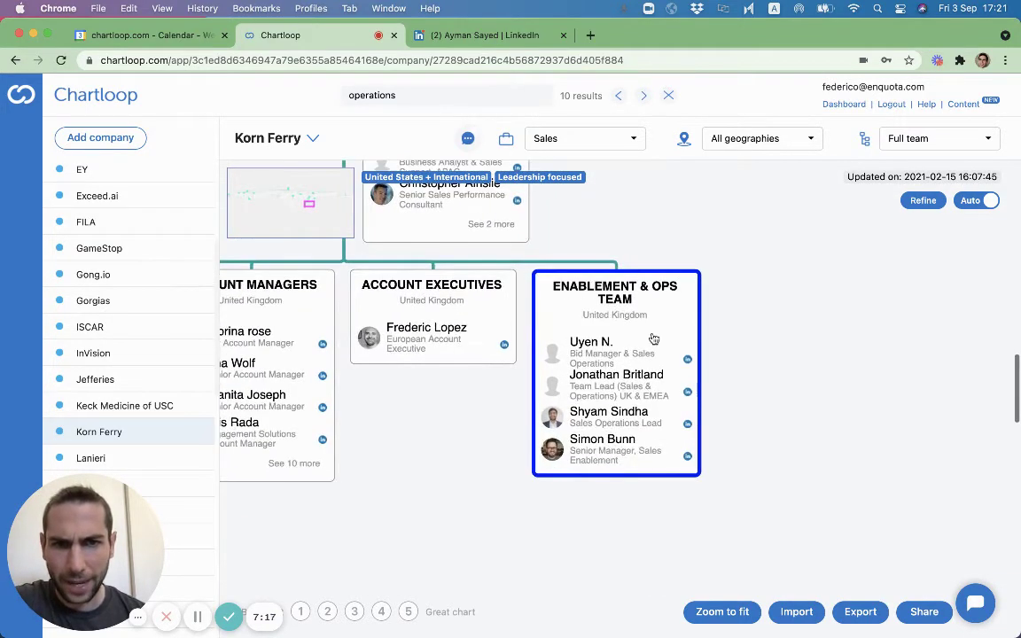
click(689, 362)
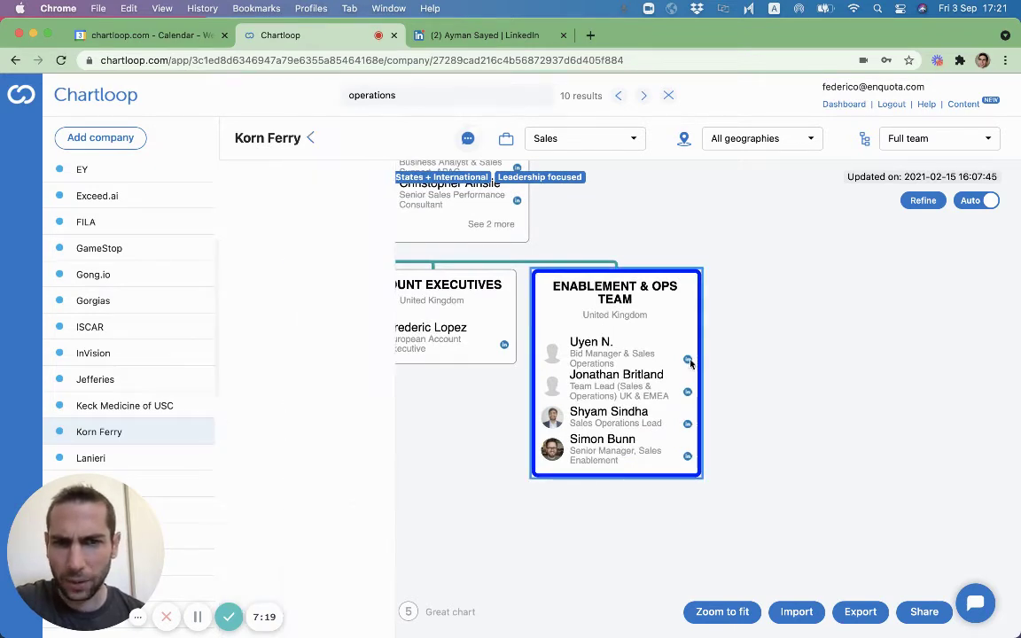
right_click(335, 275)
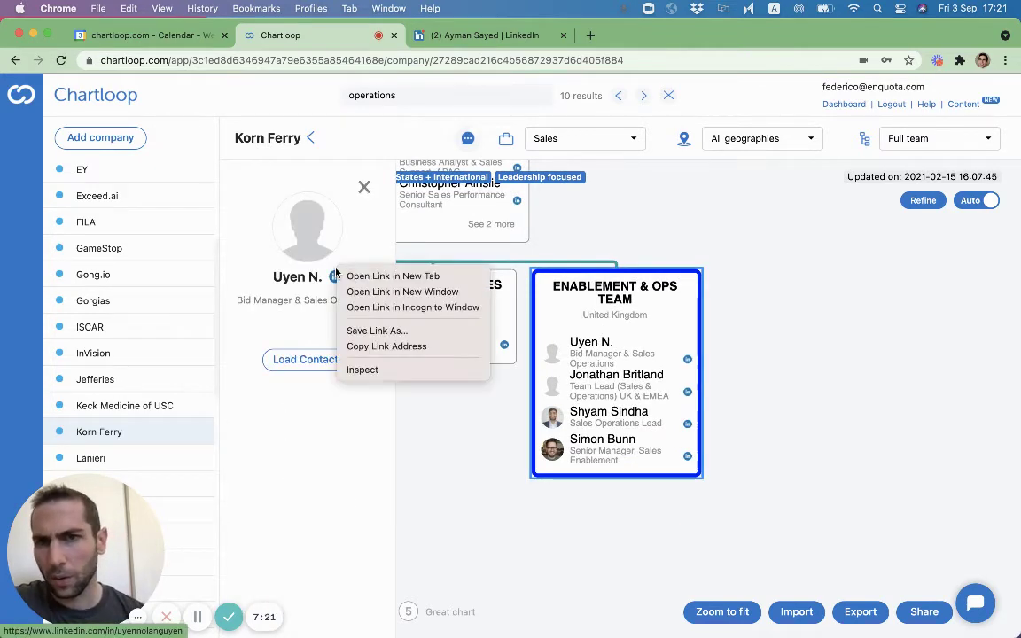
click(342, 278)
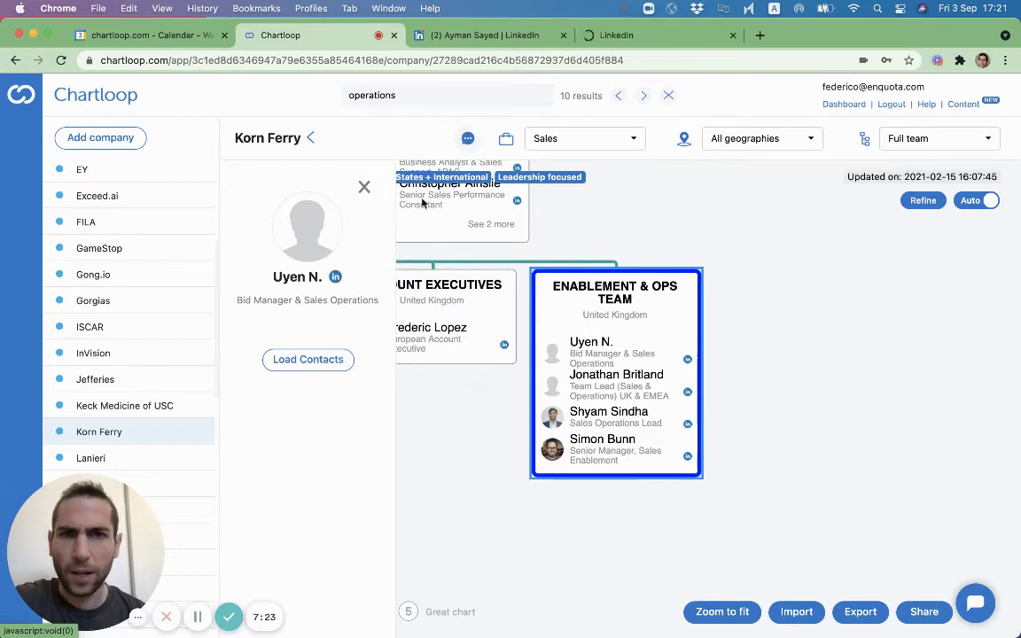
Close the contact's details, fit the whole chart in view and clear the "operations" search
click(364, 188)
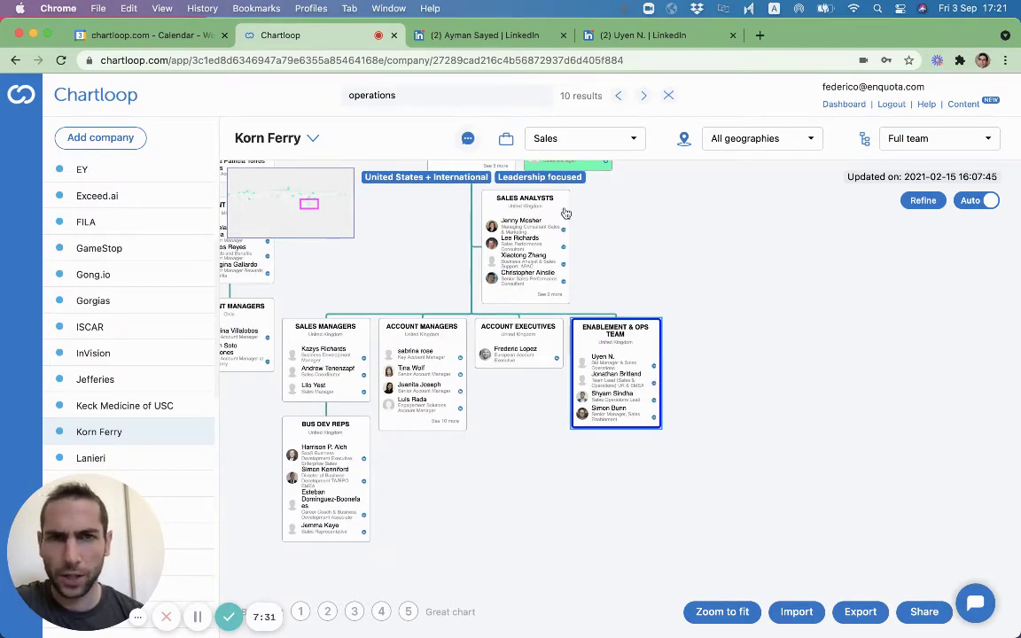
click(722, 612)
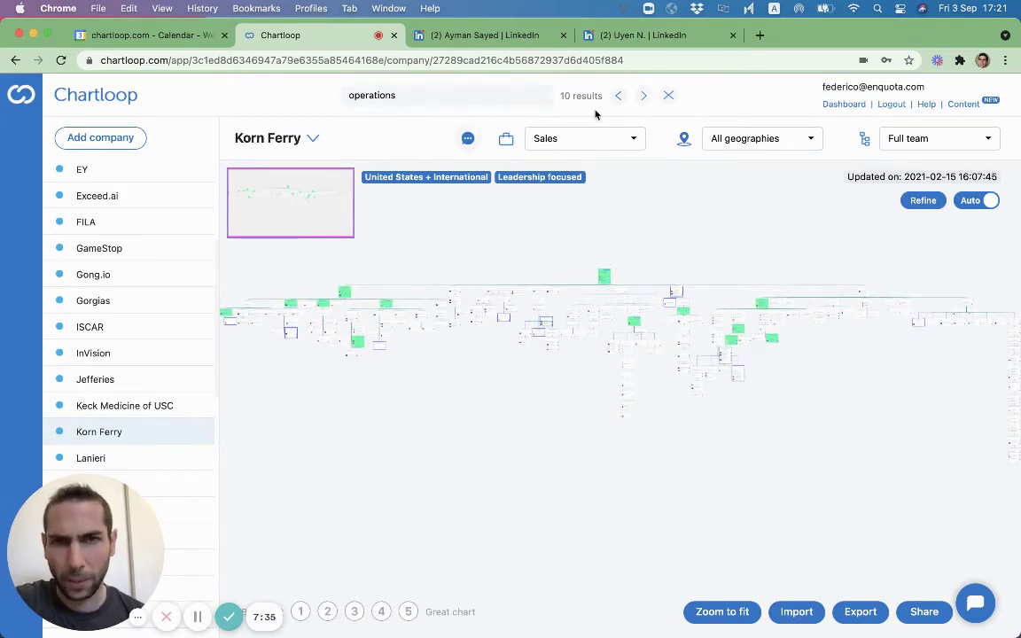
click(669, 98)
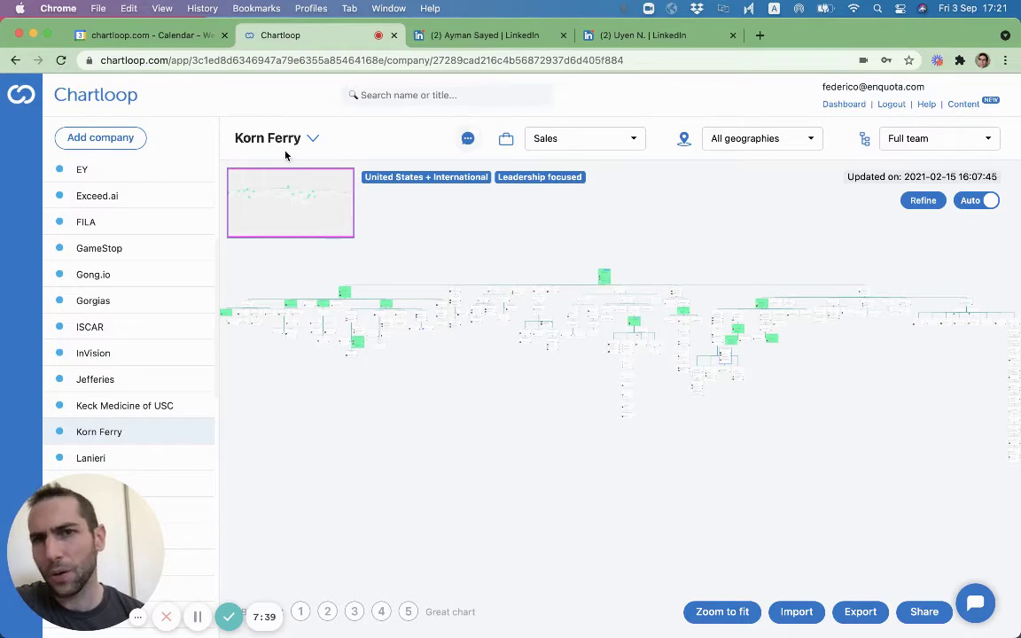
Review the geography and team-level filter options, and limit Korn Ferry's sales chart to the United Kingdom
click(802, 142)
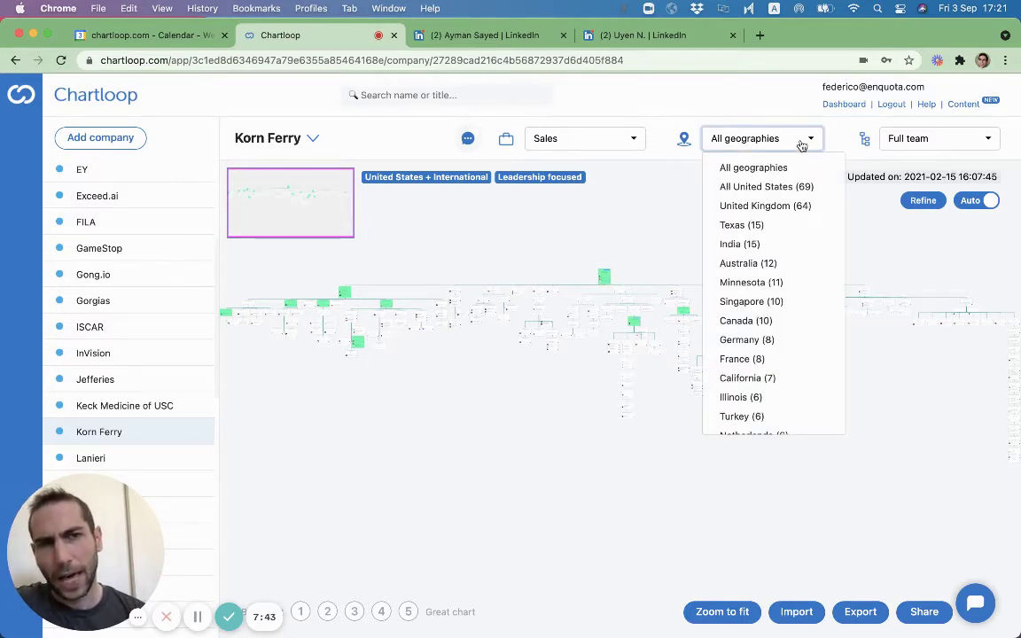
click(910, 142)
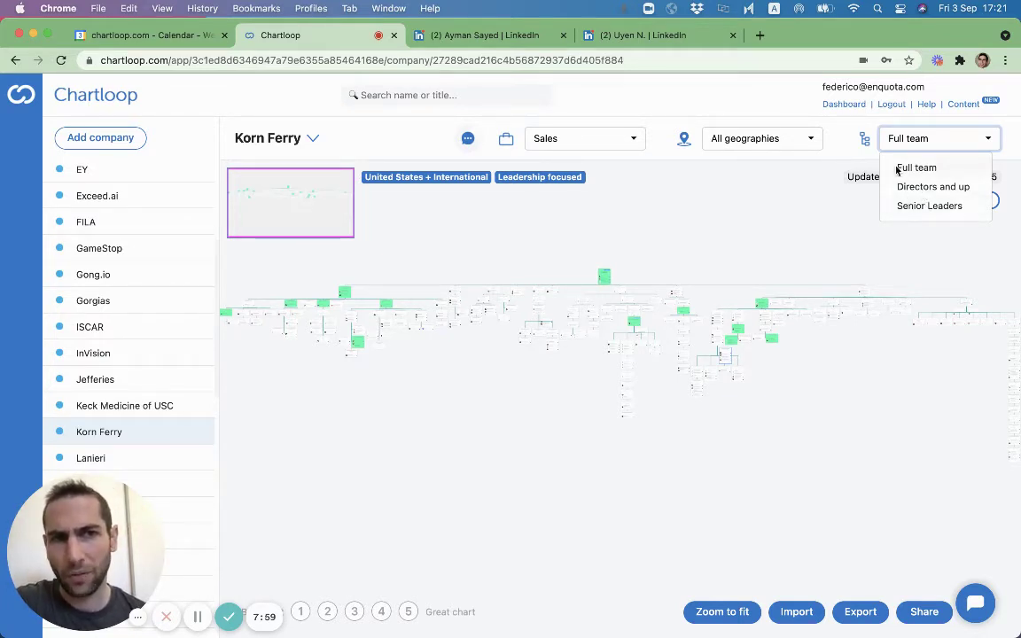
click(791, 144)
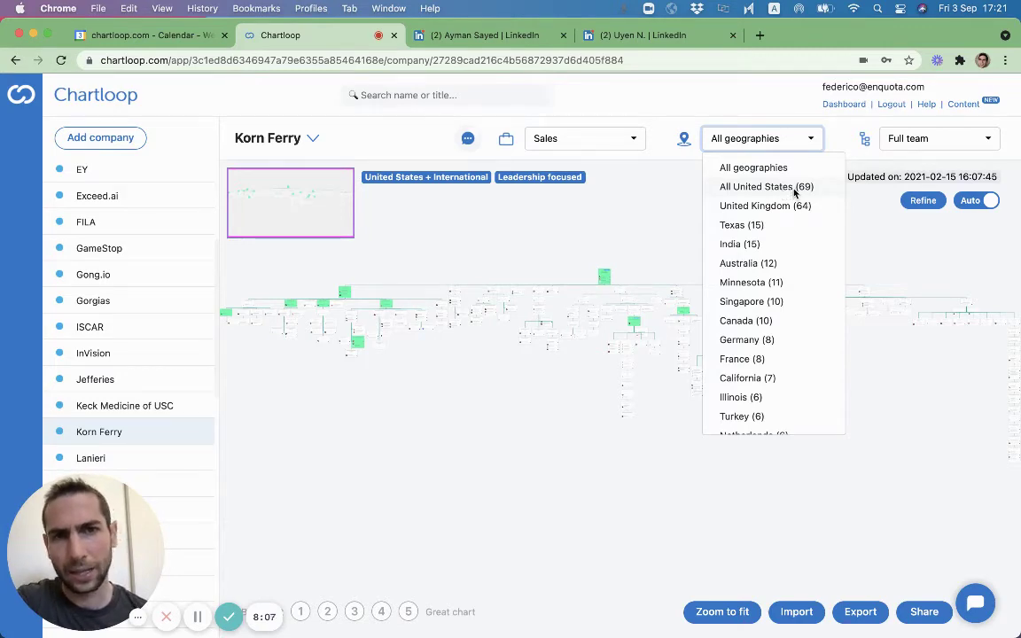
scroll(794, 230, down, 2)
scroll(795, 232, down, 8)
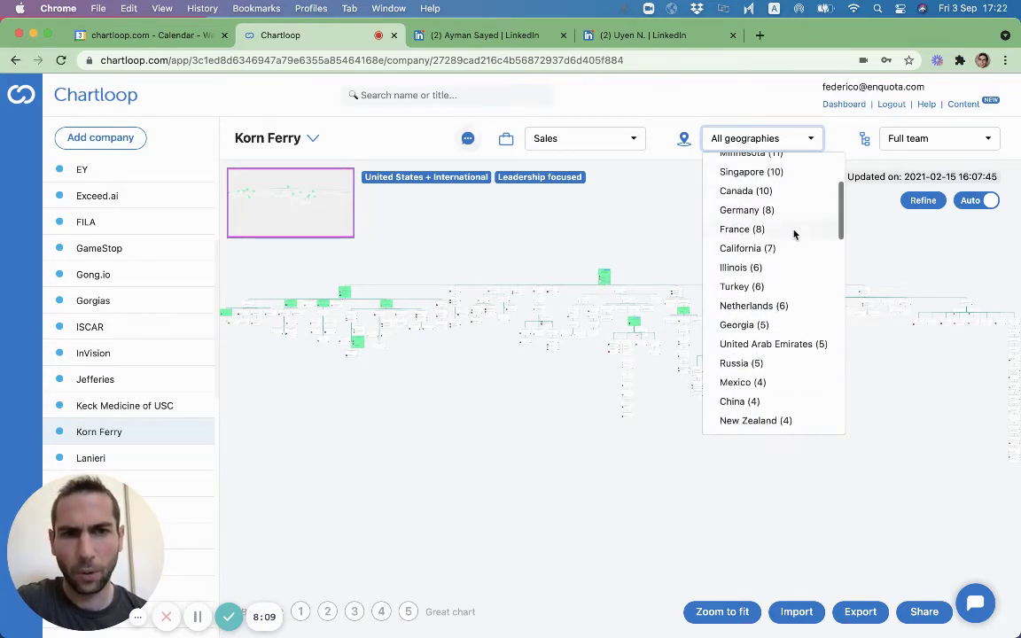
scroll(793, 231, up, 12)
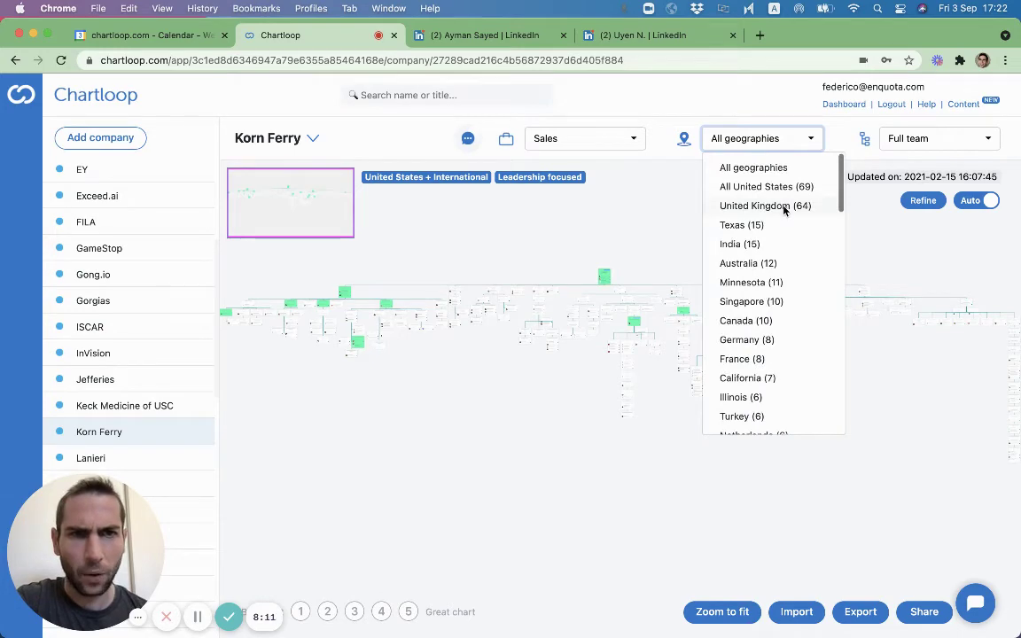
click(784, 207)
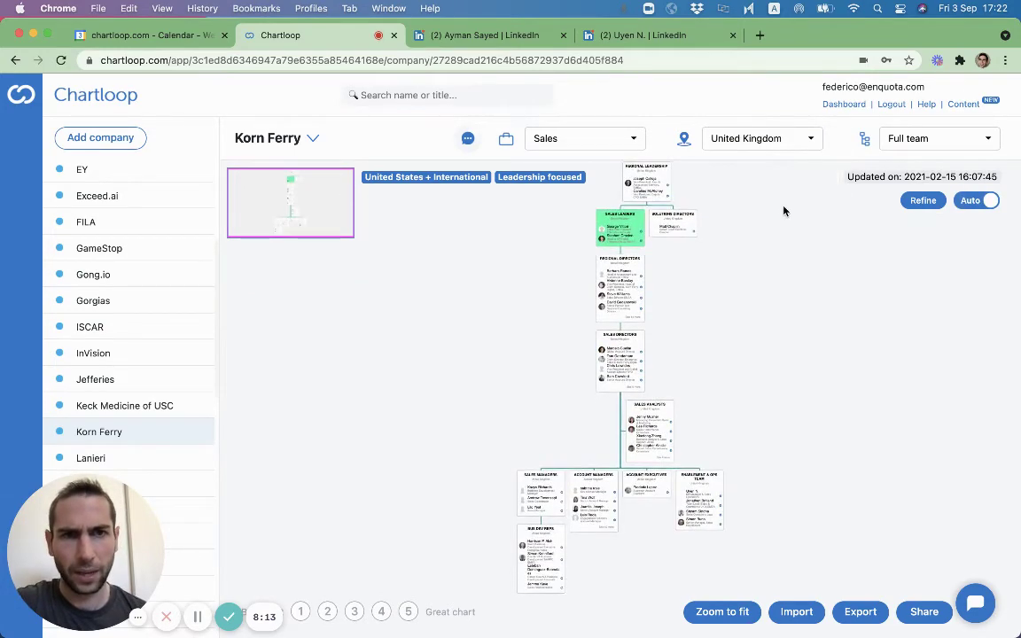
Start a new block beside the United Kingdom Regional Directors and fill in placeholder text for its box name, country and person name
scroll(677, 310, up, 10)
scroll(769, 266, up, 5)
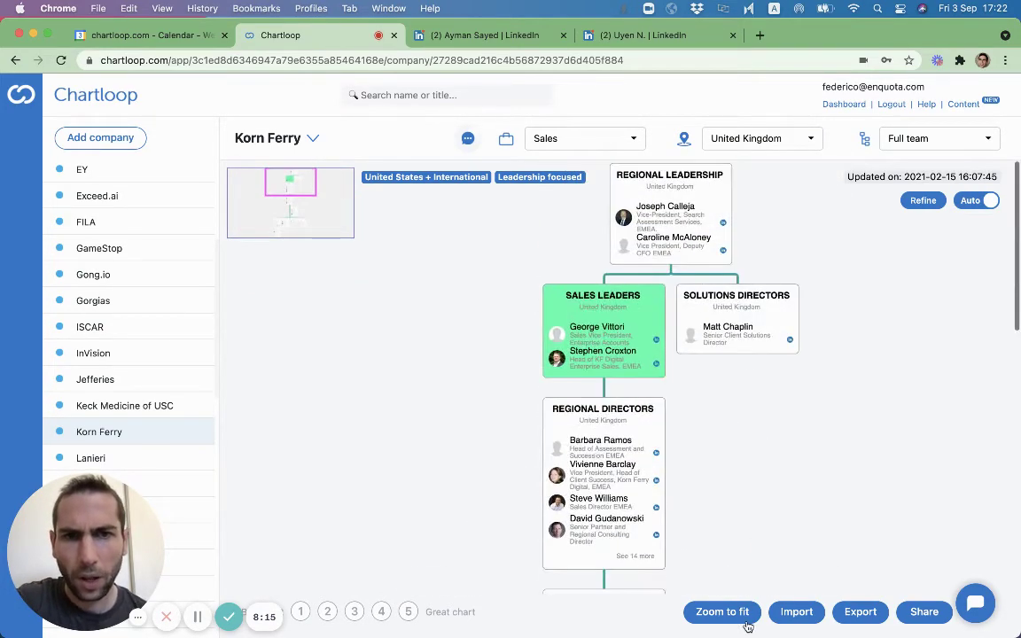
scroll(656, 379, up, 5)
scroll(671, 379, up, 5)
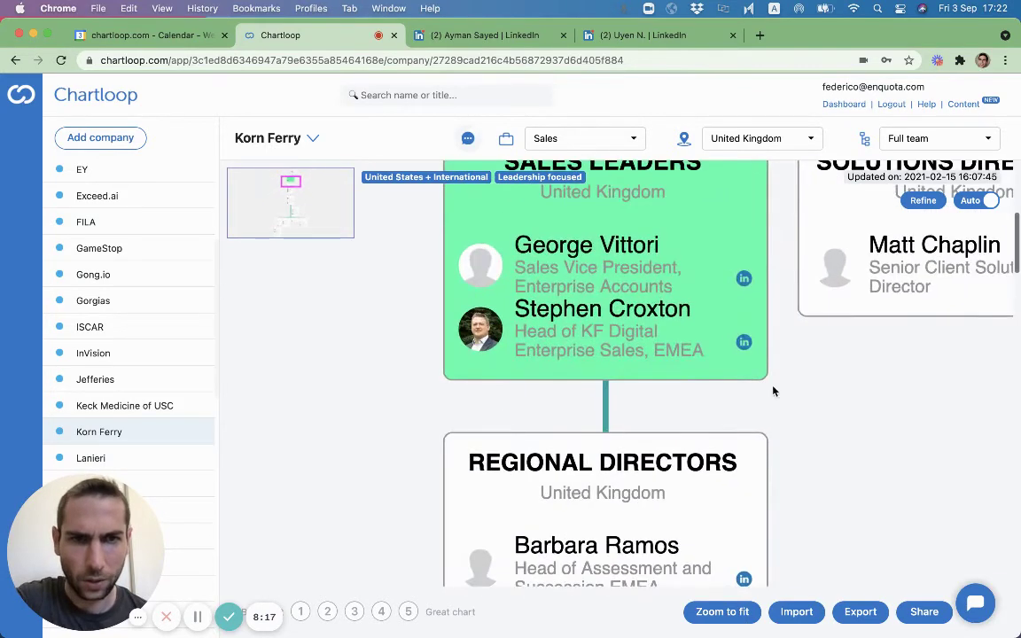
scroll(924, 411, down, 10)
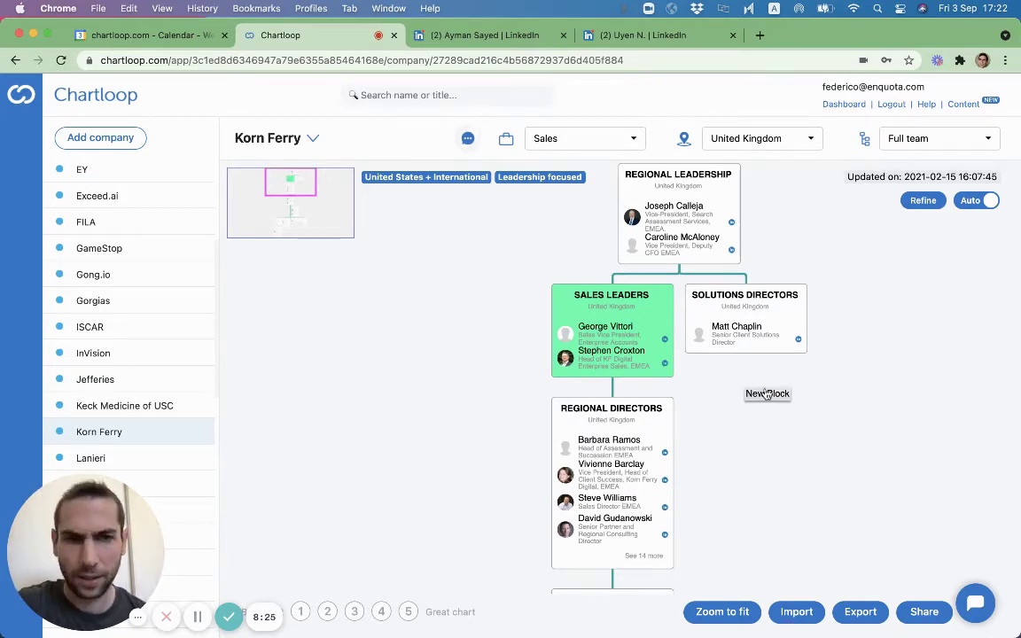
click(767, 395)
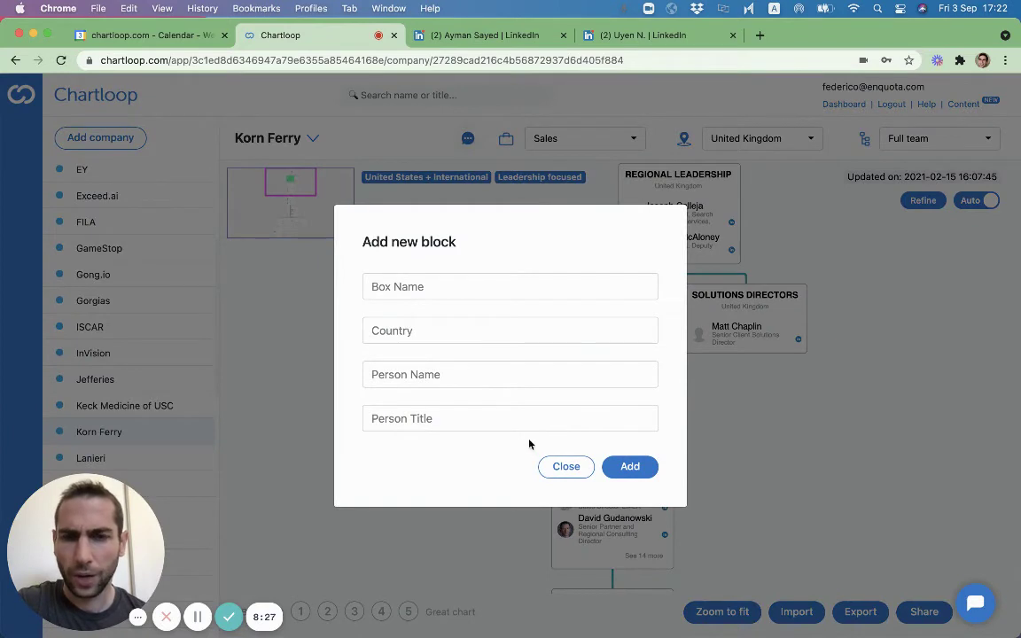
click(438, 279)
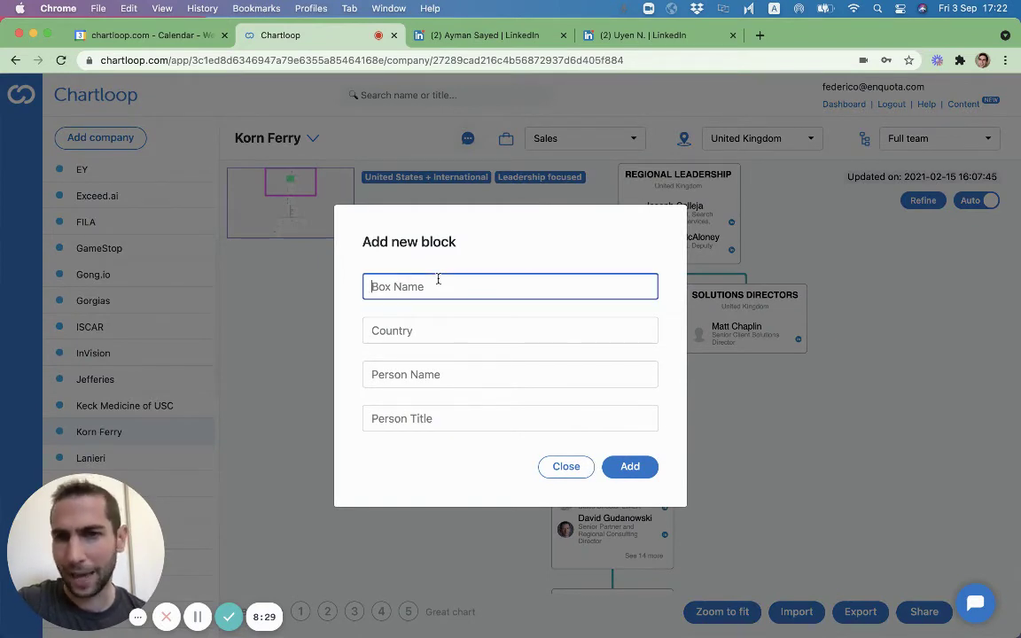
text(John)
key(Tab)
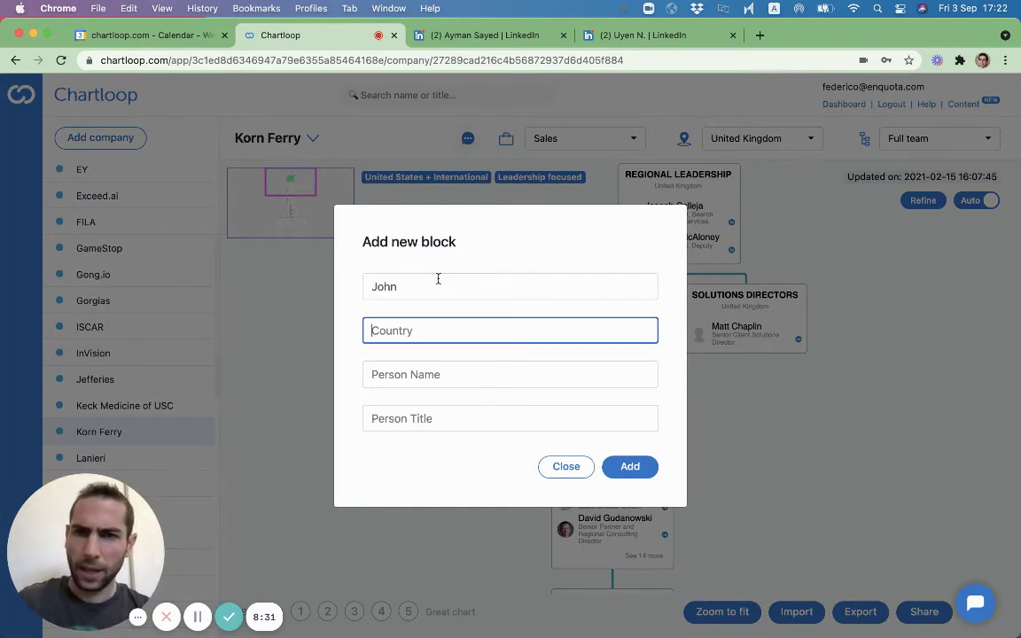
text(Does)
key(Tab)
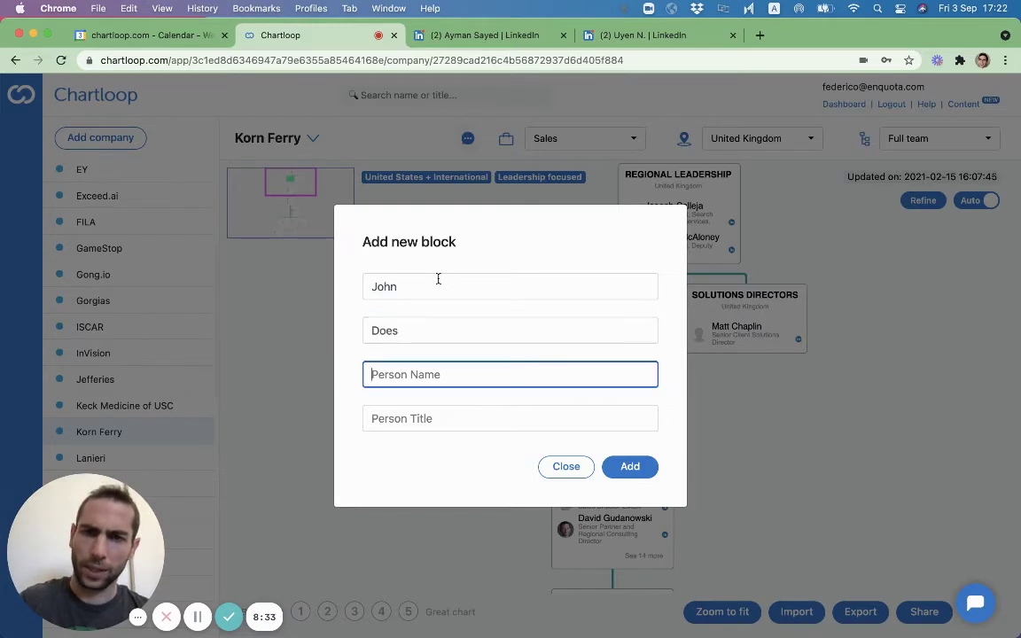
click(417, 337)
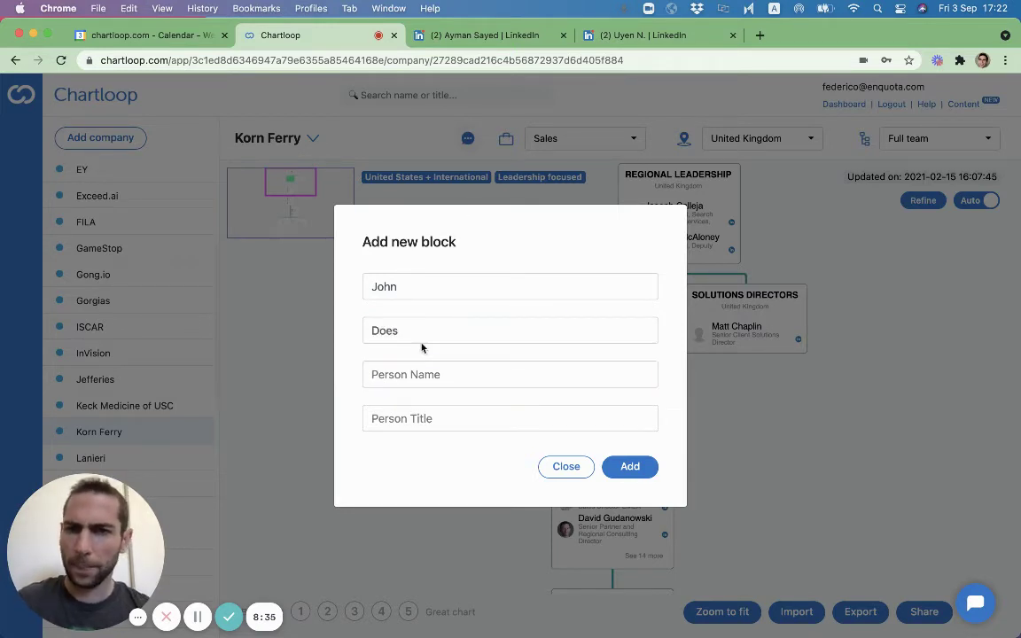
click(422, 372)
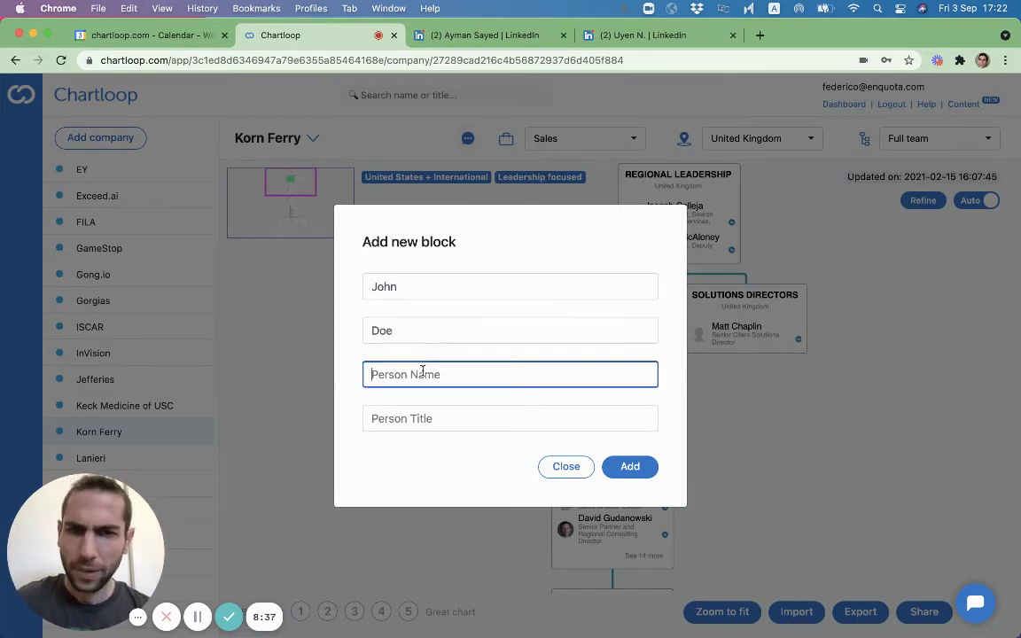
text(John)
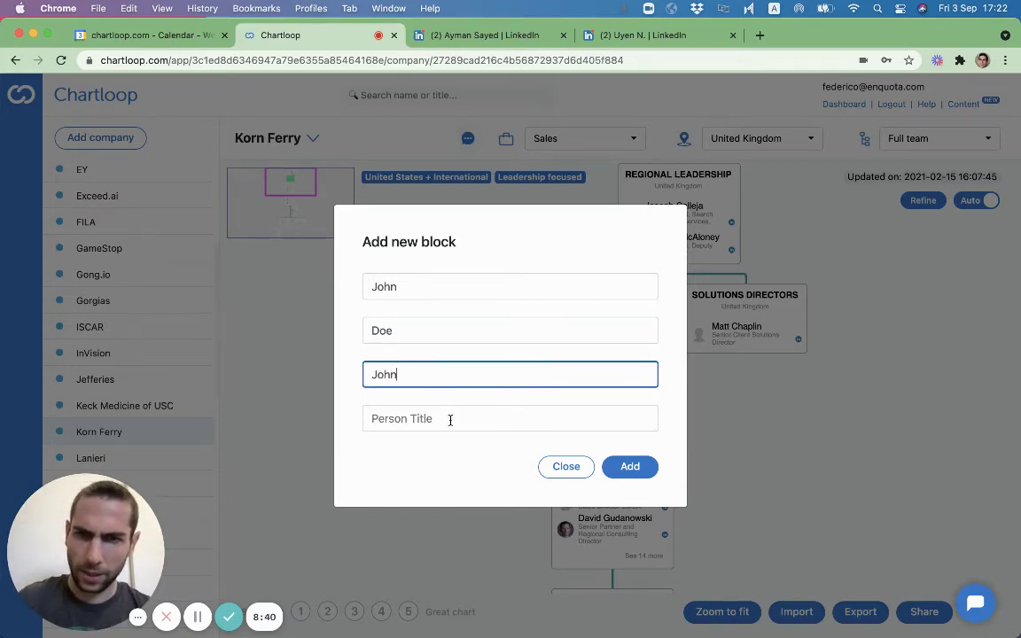
Set the person title to "VP Sales", replace the box name with "Sales leader" and add the block to the chart
click(451, 420)
text(V)
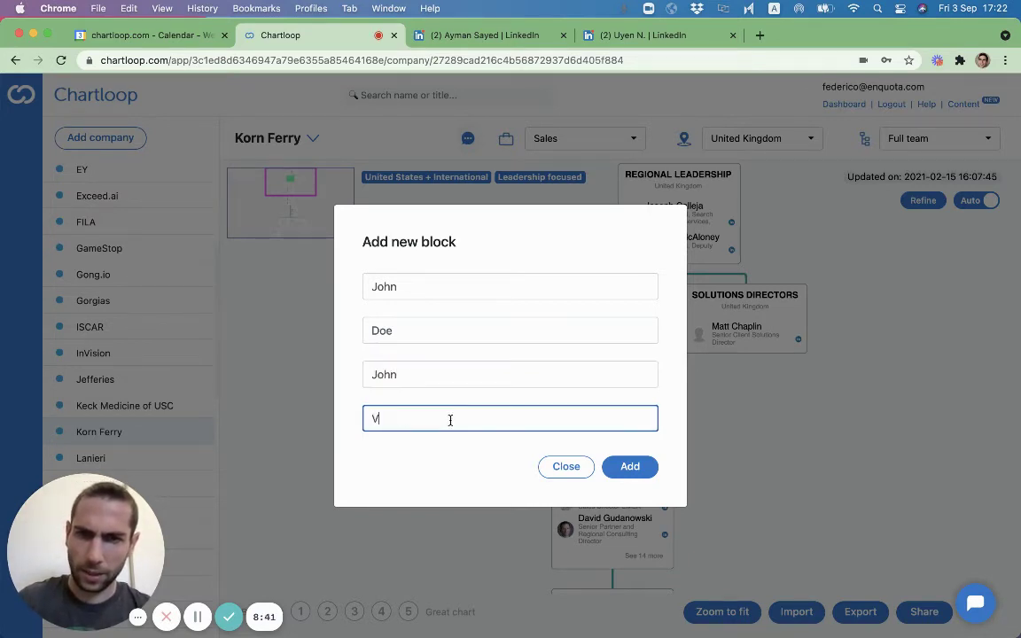
text(P Sales)
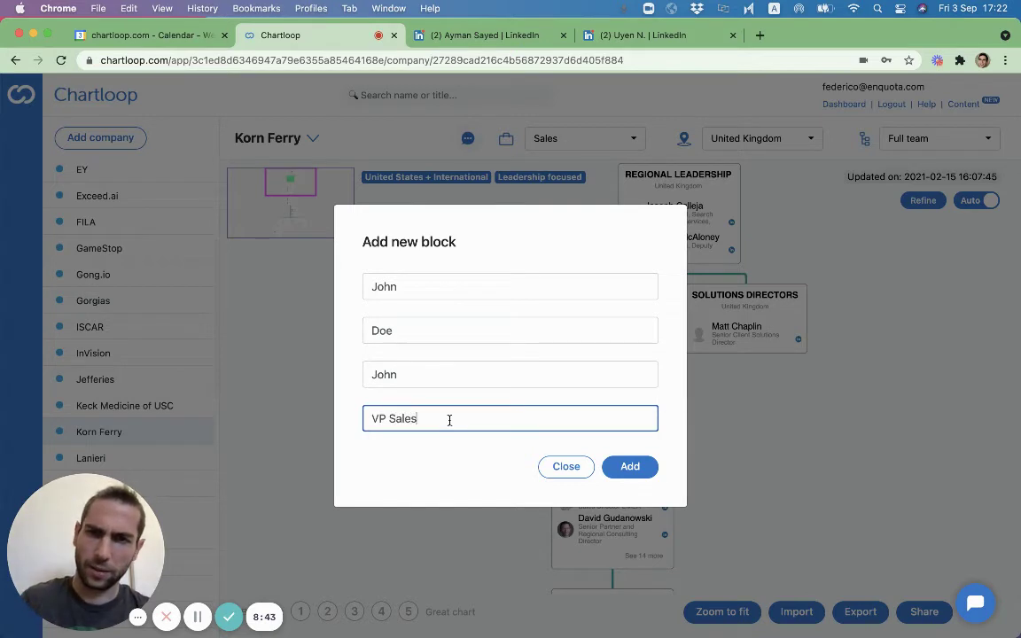
double_click(413, 289)
key(BackSpace)
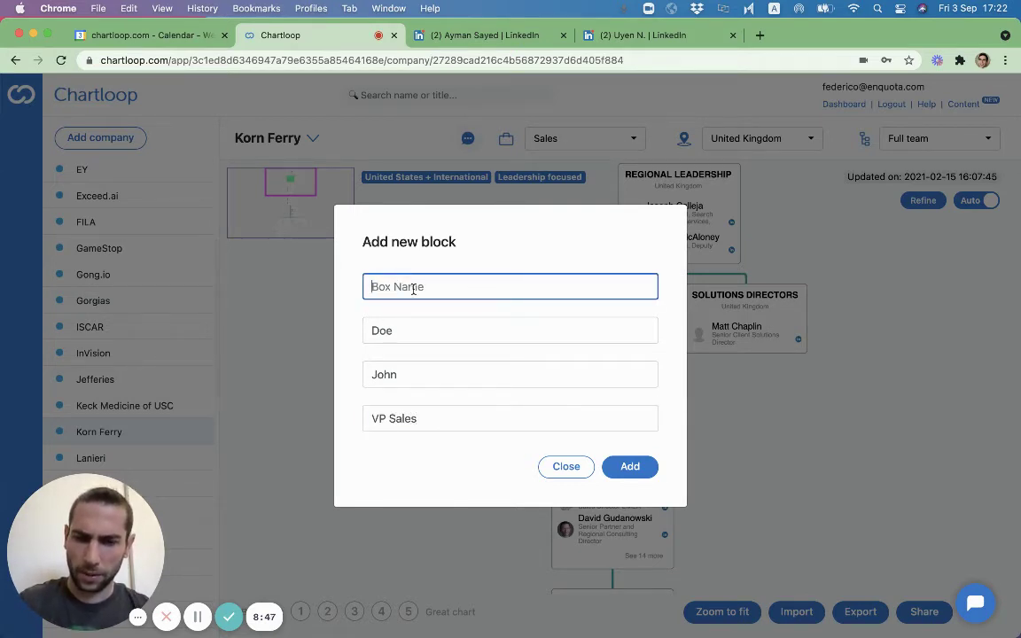
text(Sales leader)
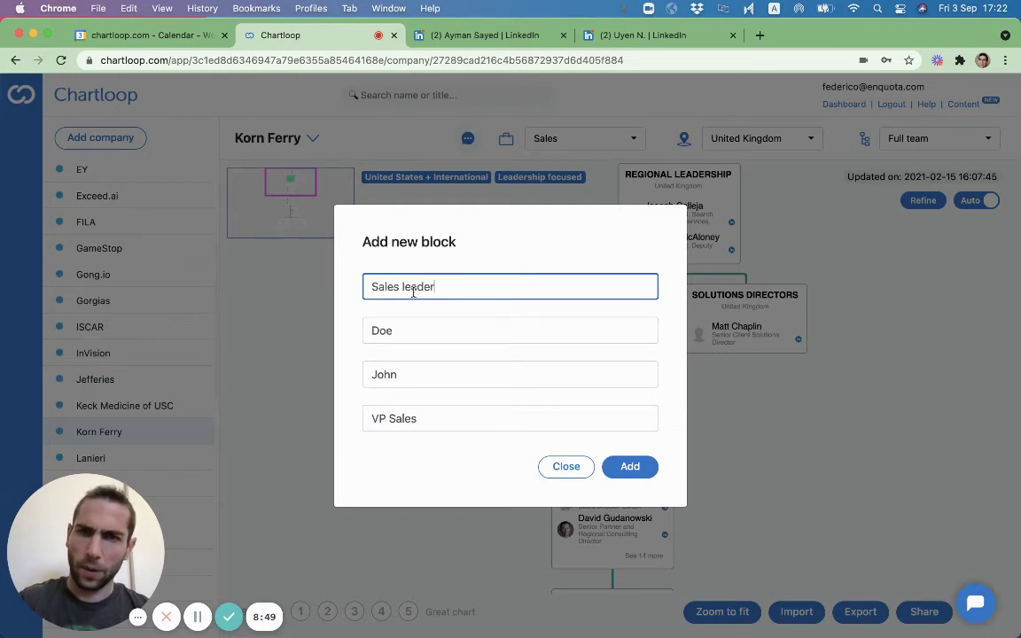
click(630, 466)
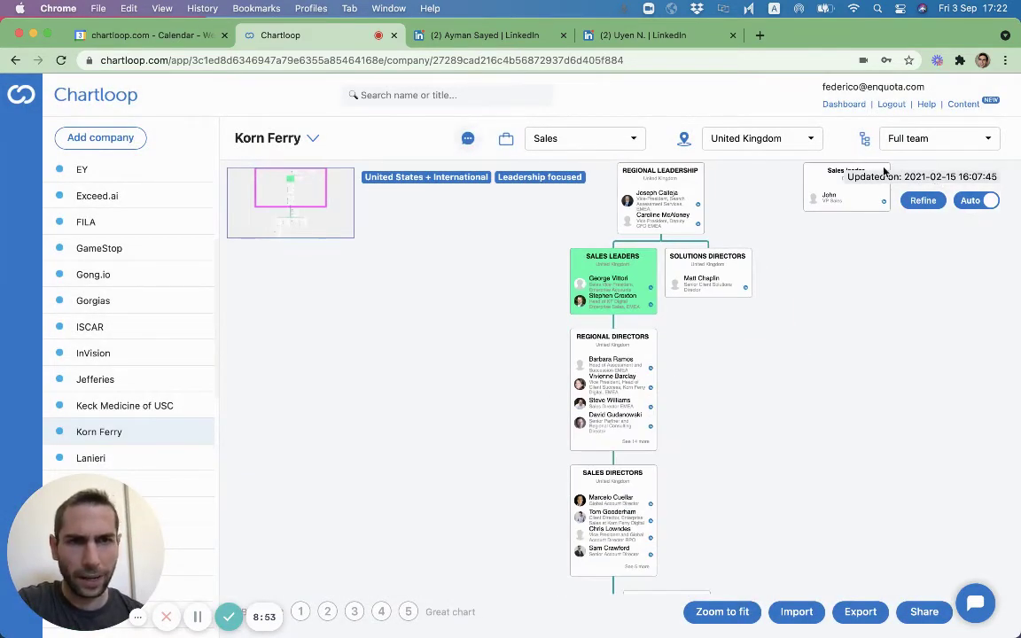
Move the new Sales leader block onto the lower part of the Solutions Directors block and dismiss the Dictionary window
drag(862, 200, 737, 351)
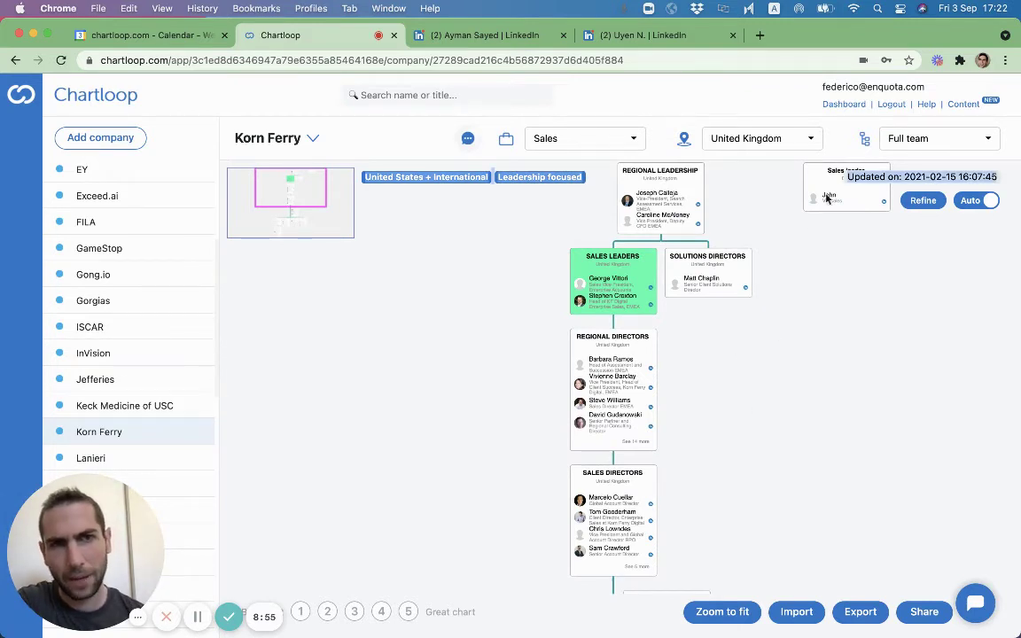
drag(826, 198, 702, 304)
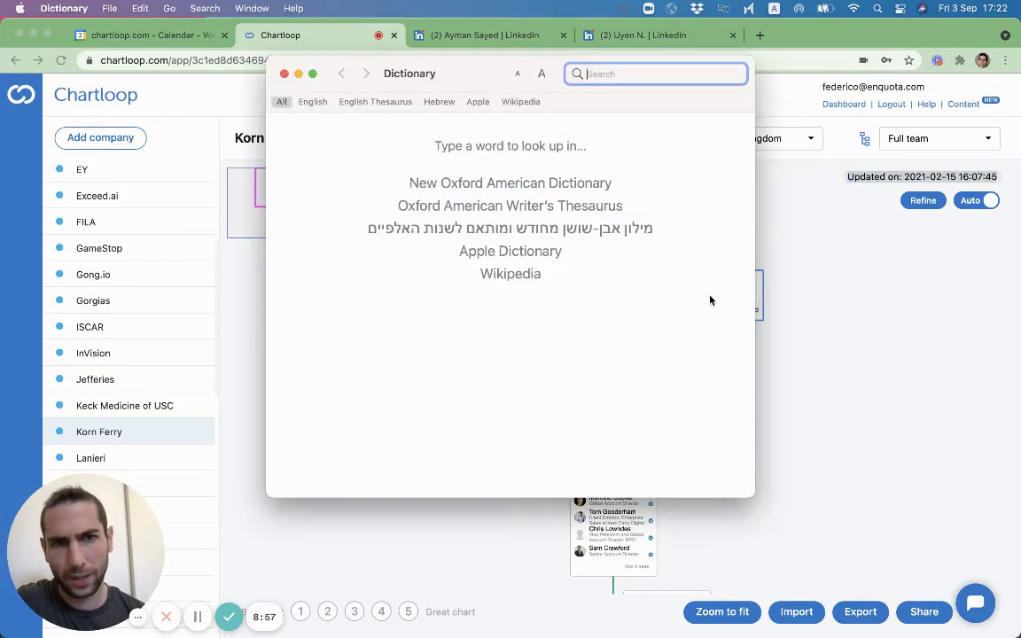
click(284, 74)
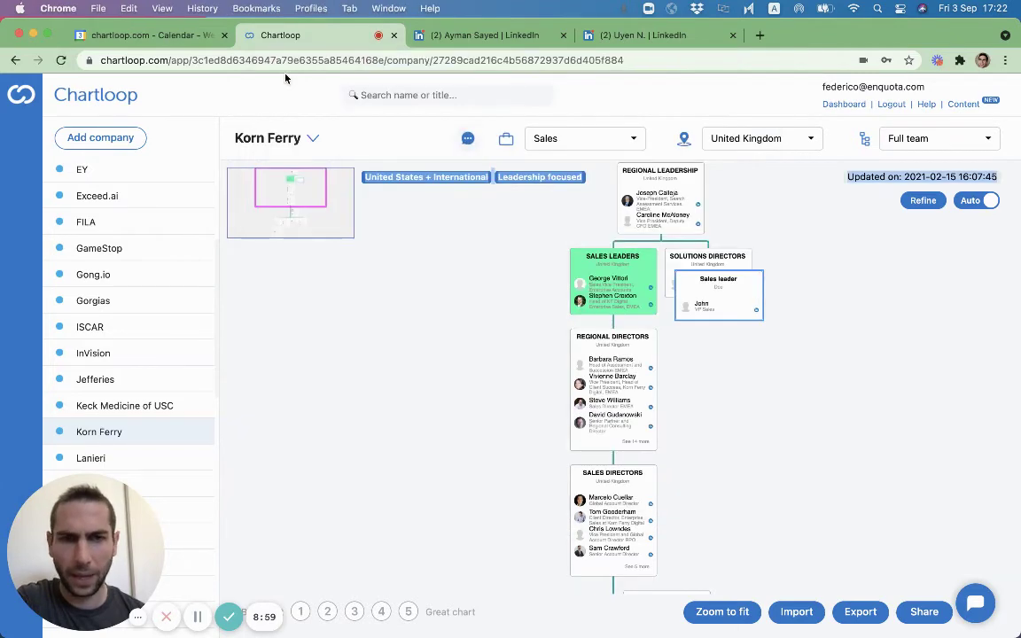
Attach the Sales leader block beneath the Solutions Directors block in Korn Ferry's United Kingdom sales chart
click(725, 329)
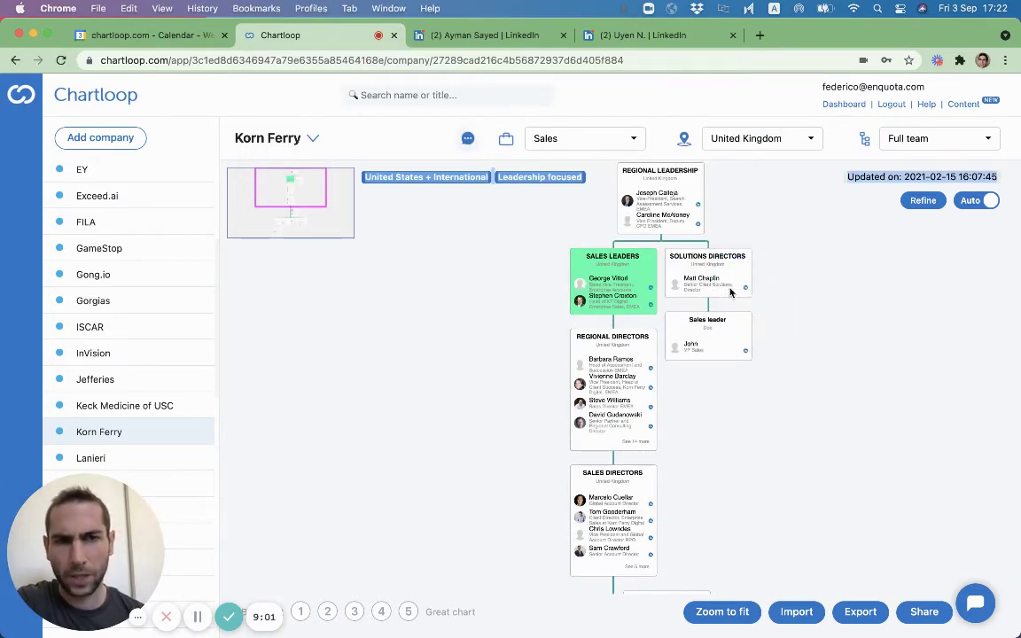
scroll(615, 375, up, 5)
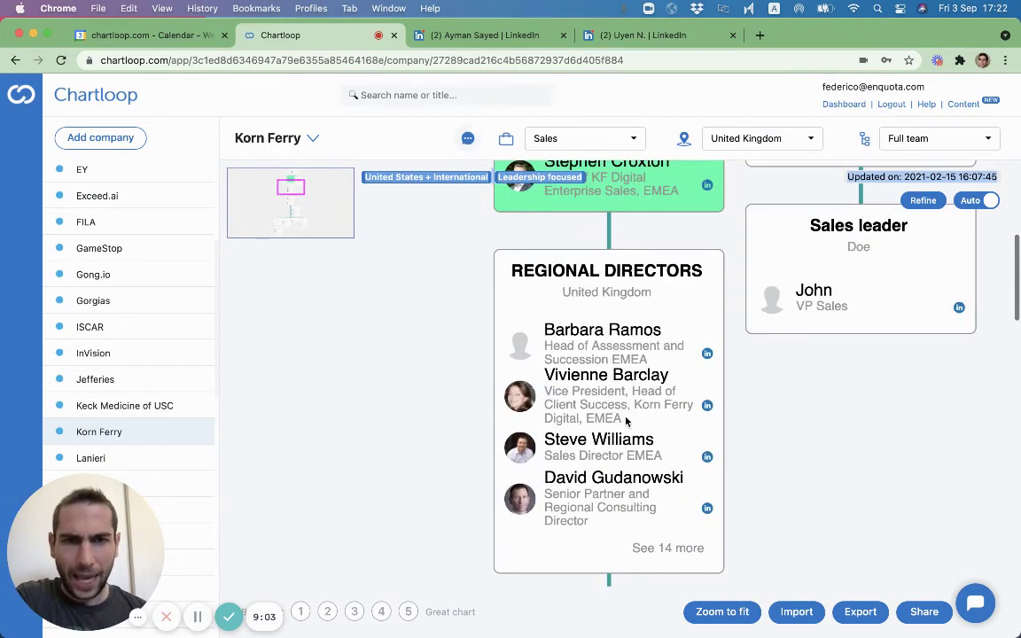
scroll(566, 490, down, 5)
scroll(566, 490, up, 3)
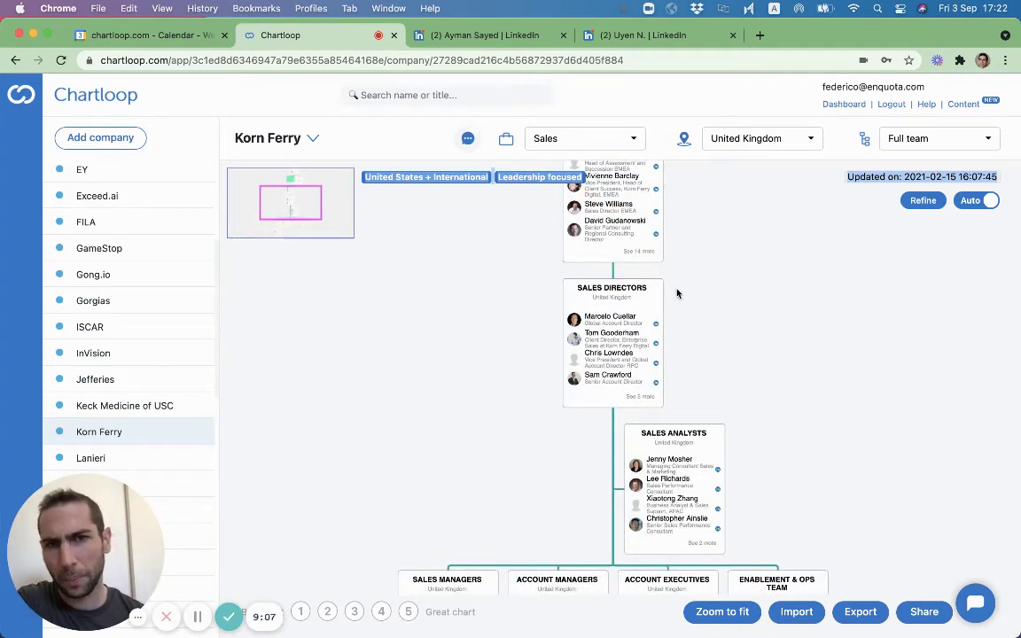
Review the full list of people in the United Kingdom Regional Directors block and close it
drag(698, 301, 689, 399)
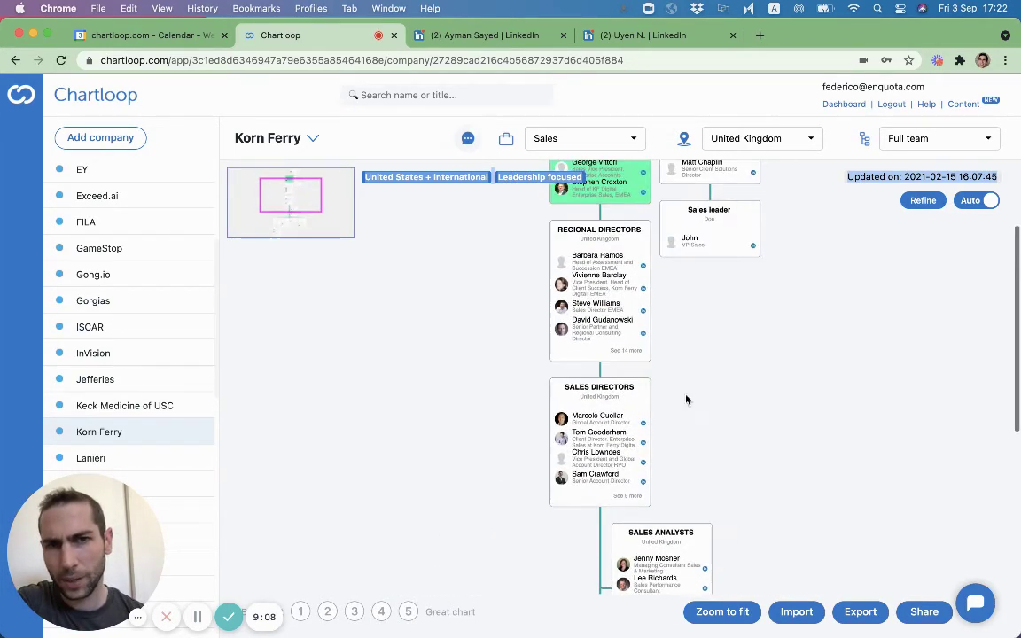
click(627, 351)
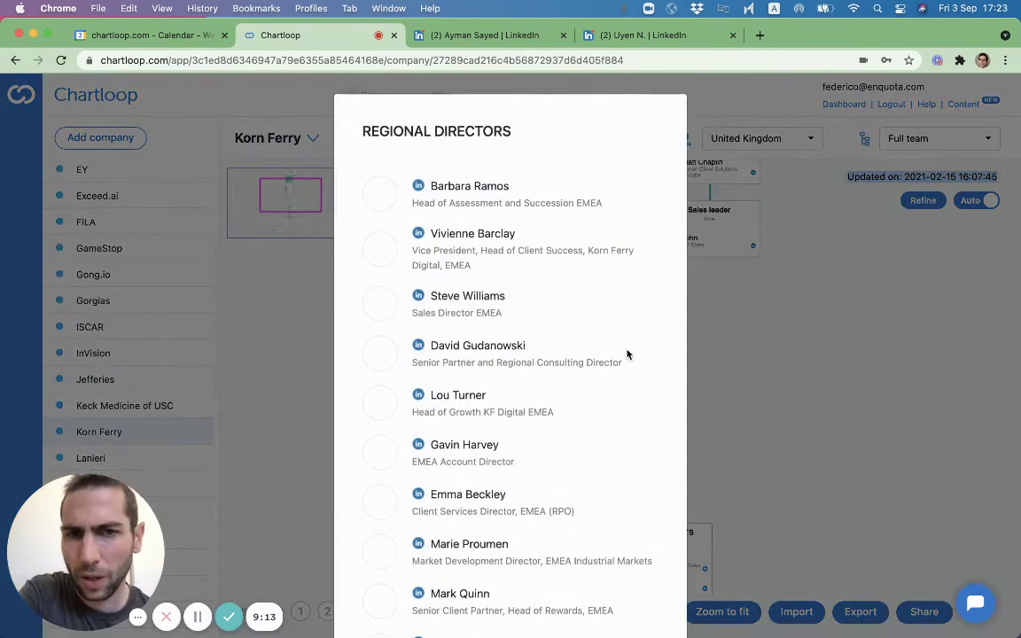
scroll(615, 273, down, 6)
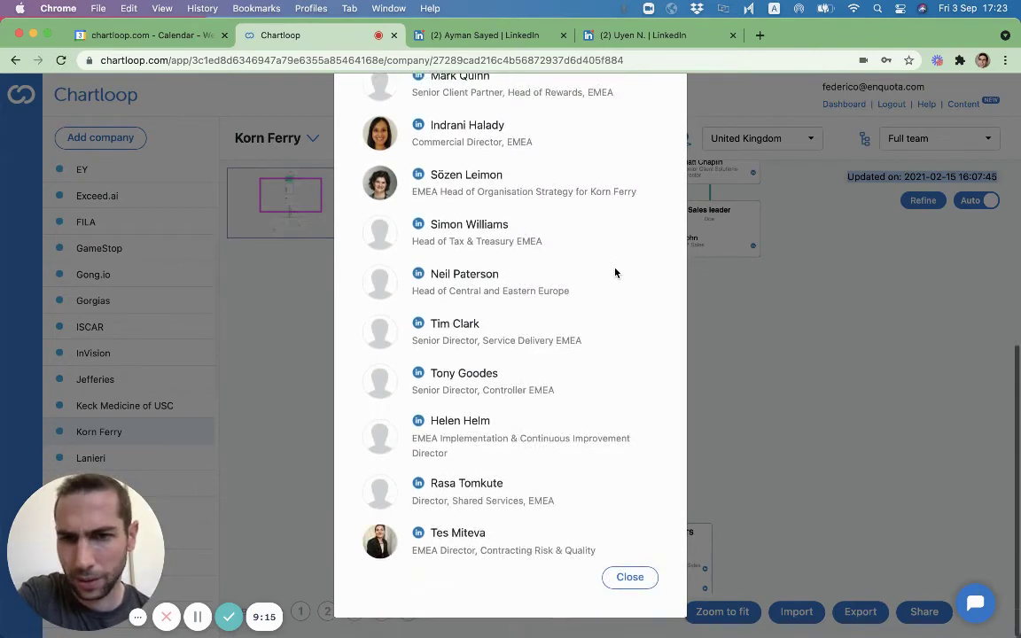
scroll(615, 272, up, 6)
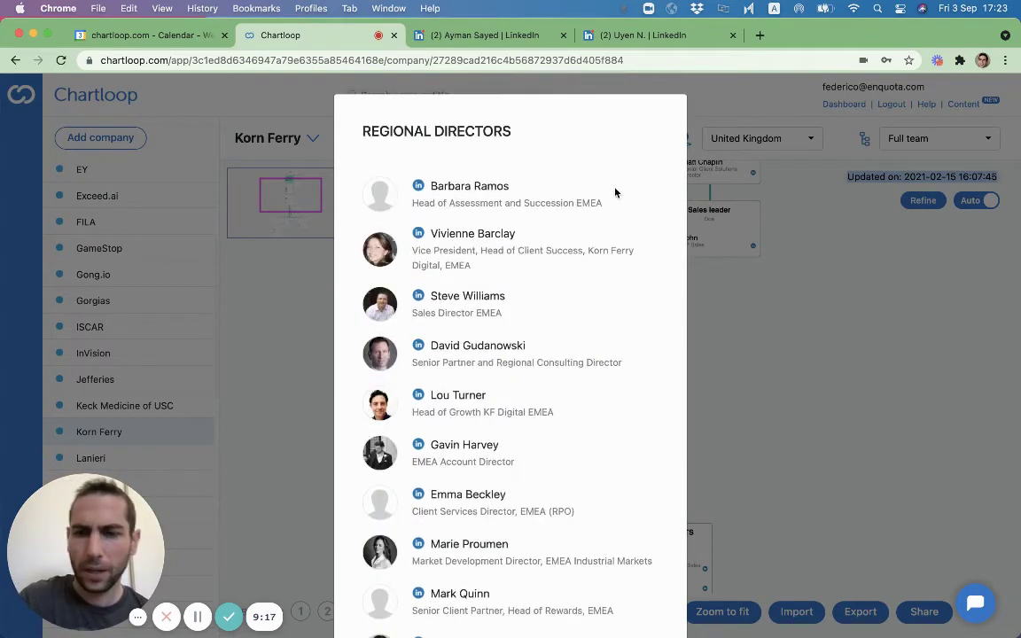
key(Escape)
Edit the Regional Directors block, removing the Head of Growth KF Digital EMEA and splitting the EMEA Account Director into a separate block
right_click(615, 288)
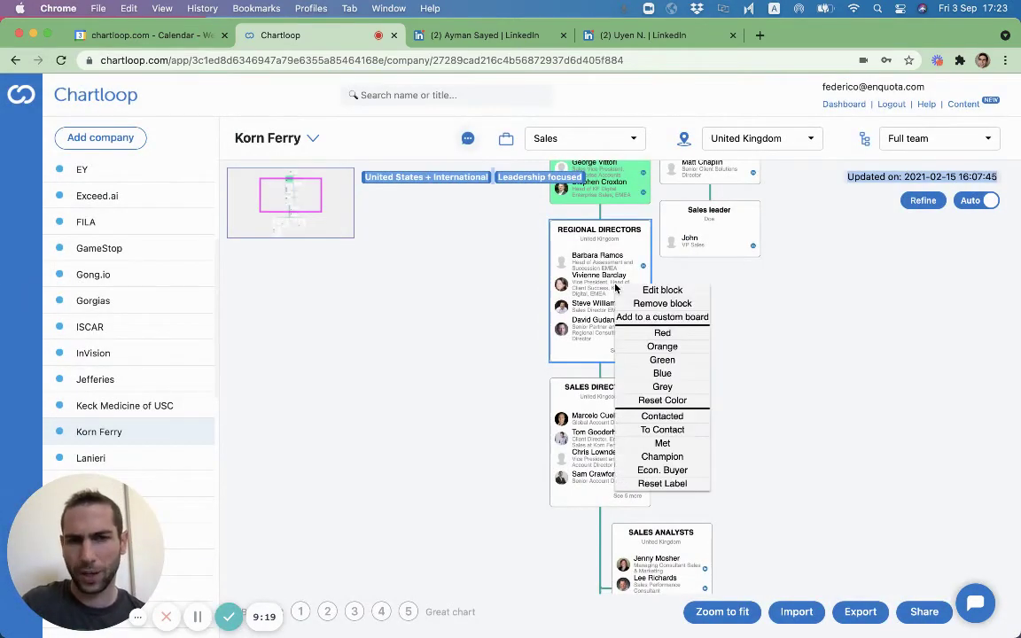
click(663, 290)
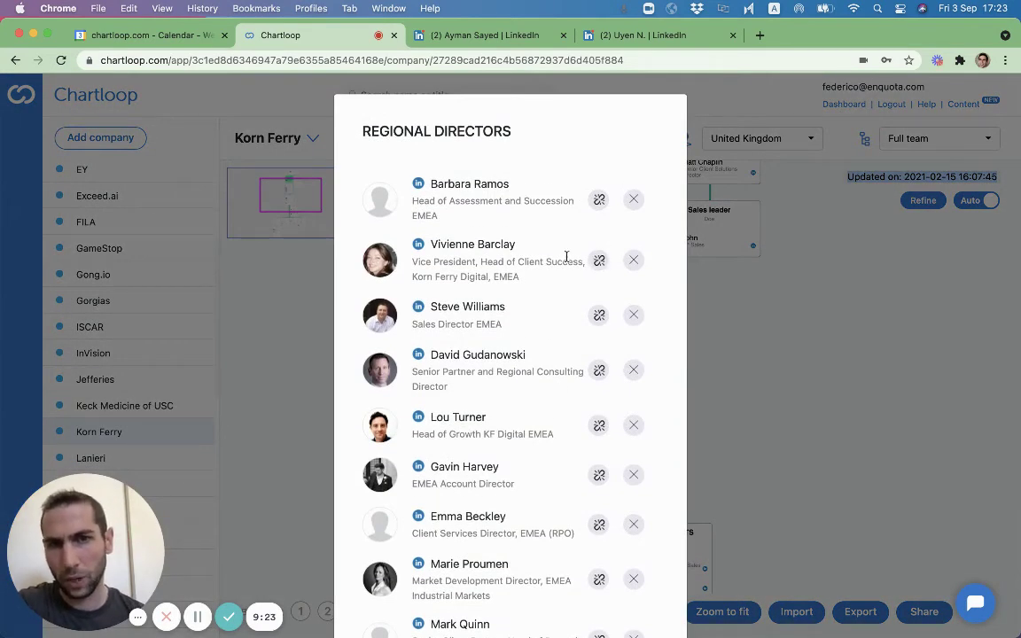
click(634, 430)
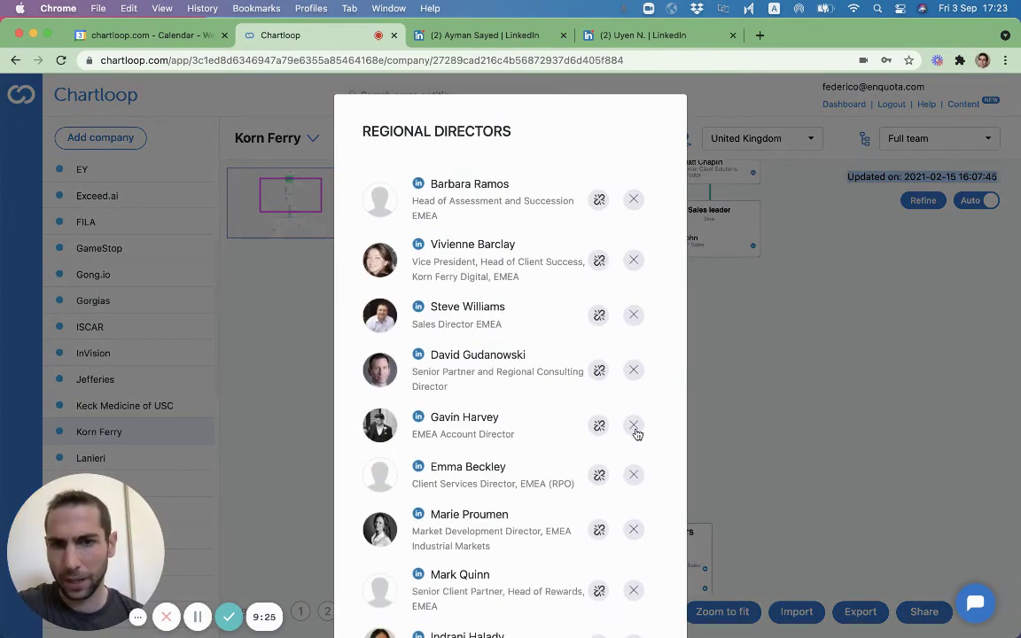
click(599, 426)
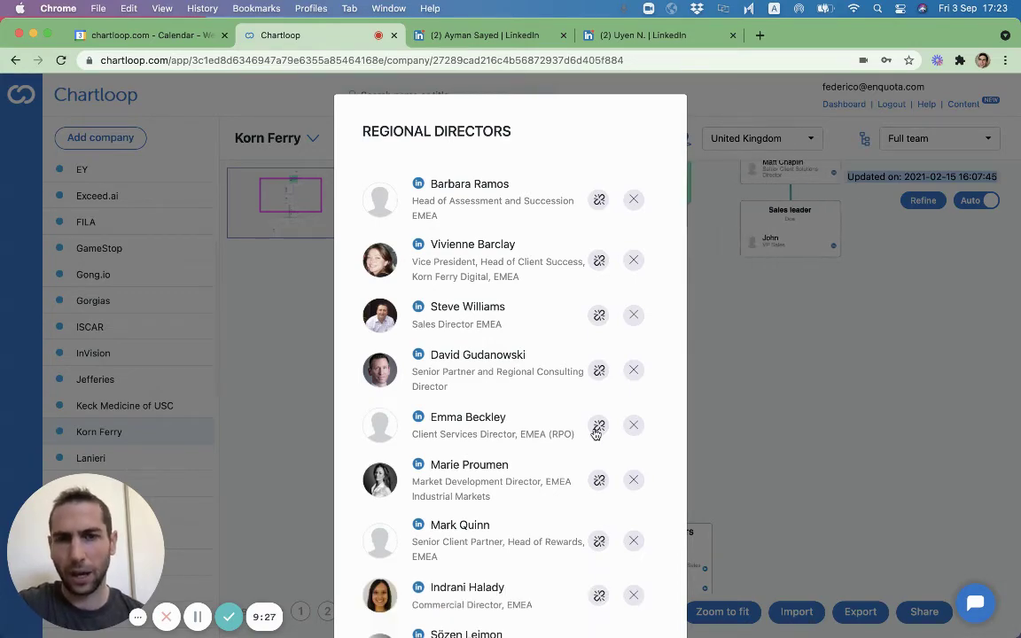
key(Escape)
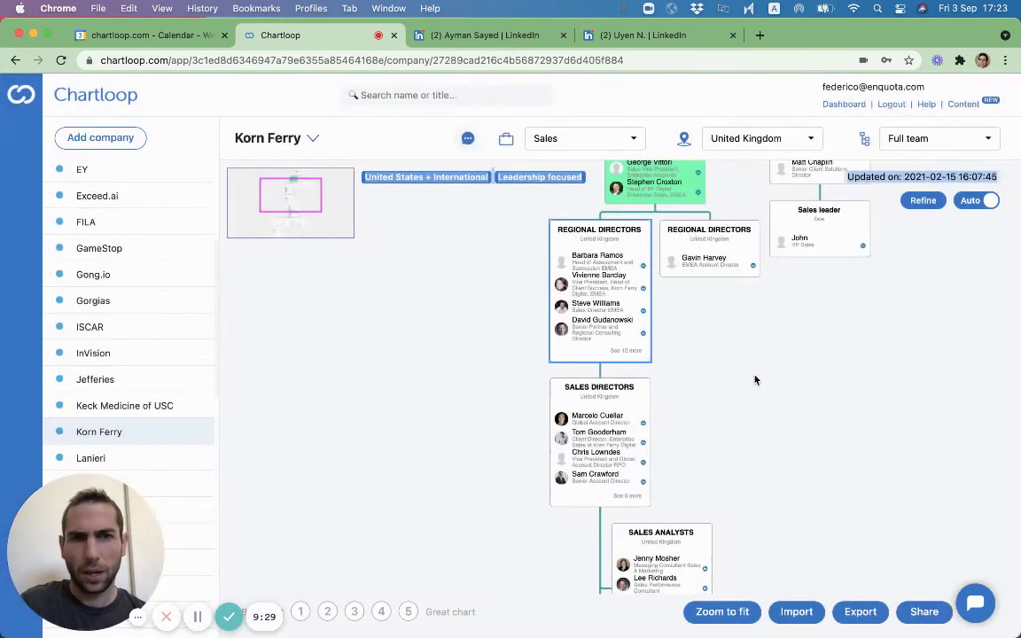
Move the separate Regional Directors block holding the EMEA Account Director directly beneath the Regional Leadership block
scroll(755, 380, up, 5)
scroll(755, 381, down, 10)
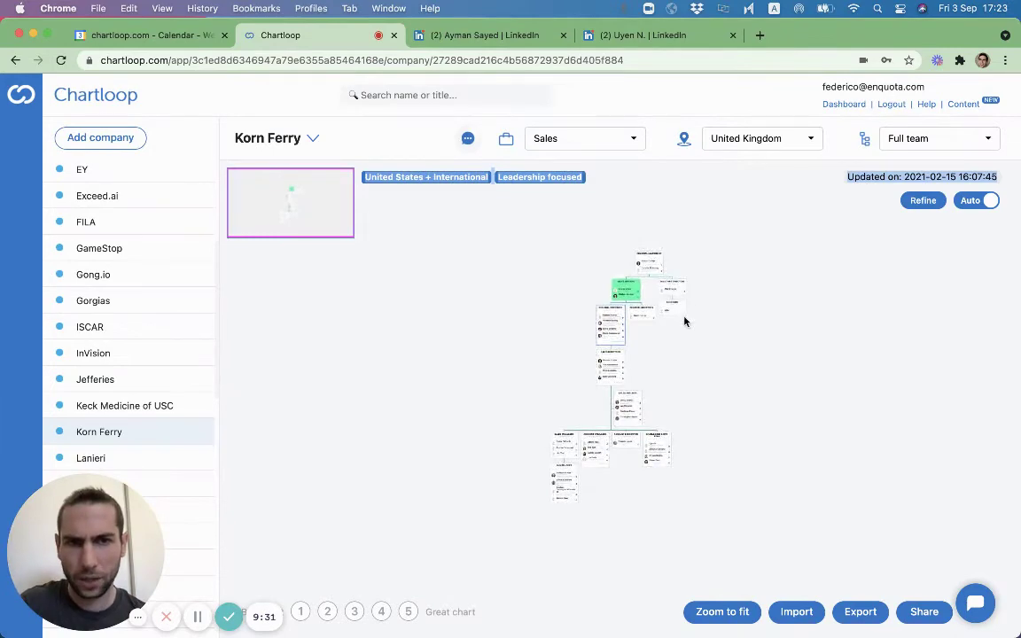
scroll(684, 320, up, 5)
drag(699, 286, 676, 400)
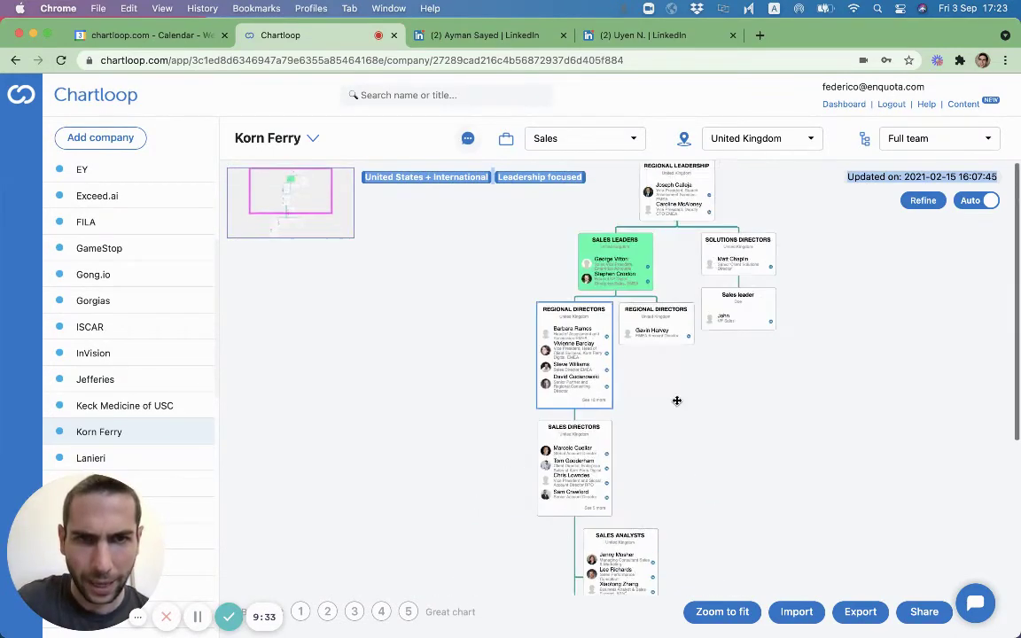
drag(654, 333, 673, 223)
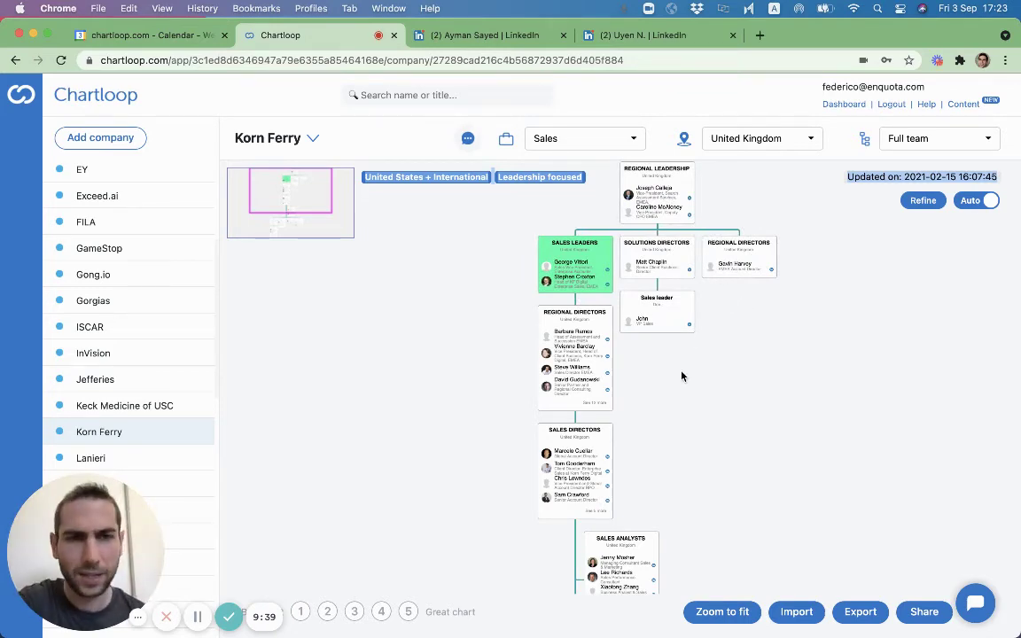
scroll(748, 309, up, 3)
scroll(788, 361, up, 2)
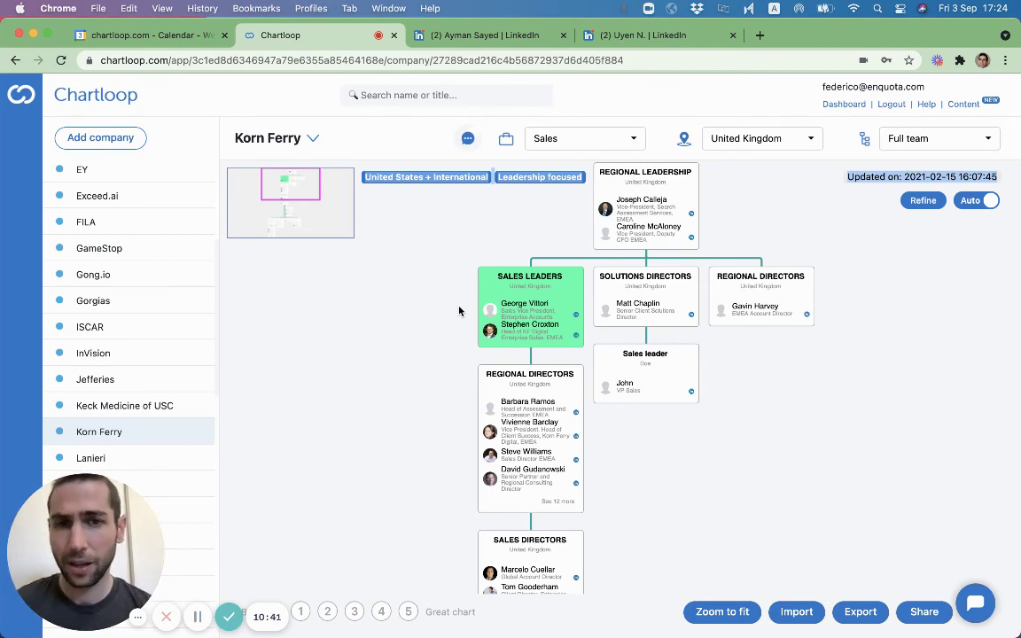
scroll(459, 310, up, 3)
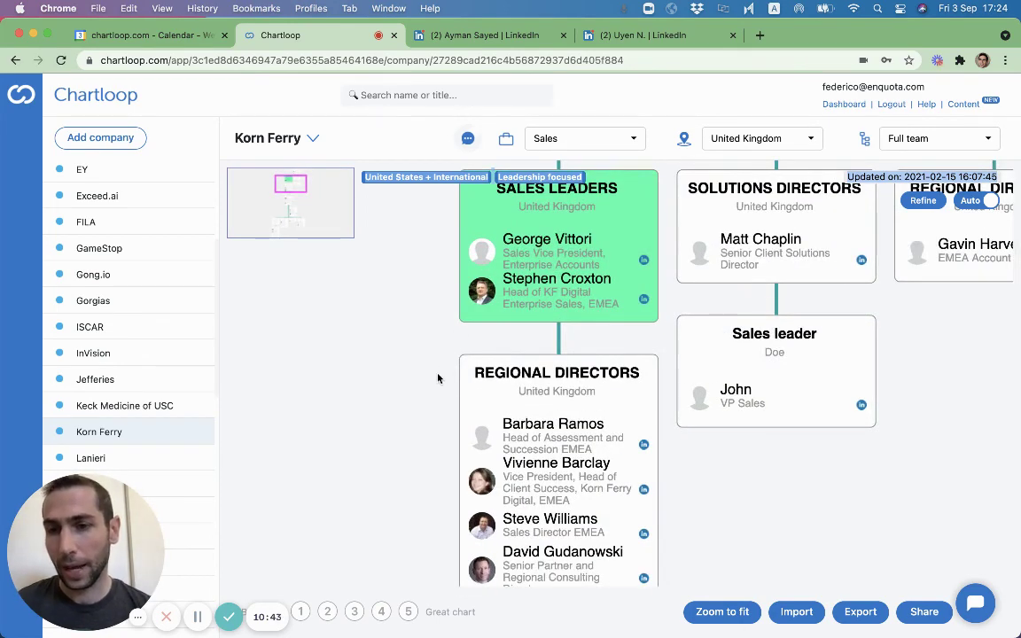